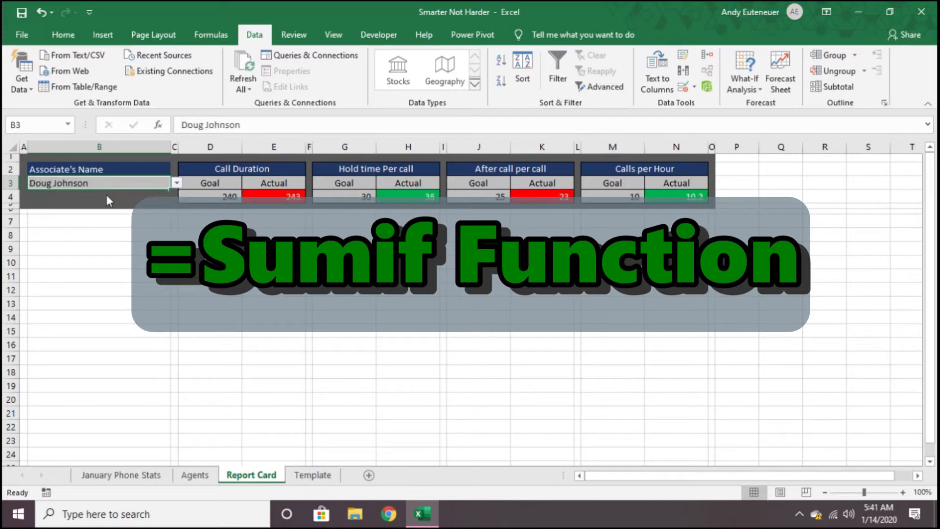
Step: Inspect the SUMIF formulas behind the Actual values for call duration, hold time and after call on the Report Card sheet
left_click(262, 196)
left_click(408, 197)
left_click(273, 196)
left_click(542, 196)
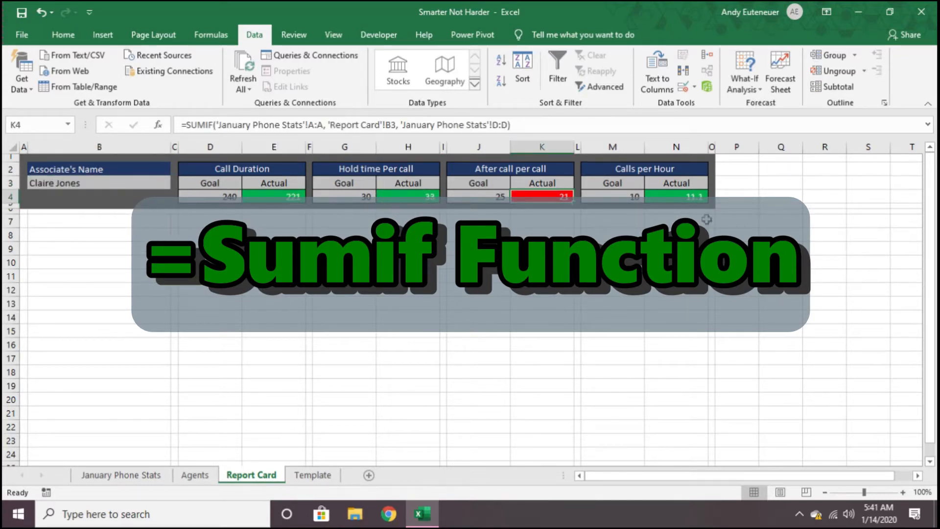
Step: Switch the Associate's Name in B3 to the third, the fifth and finally the first associate in the dropdown list
left_click(112, 184)
left_click(177, 183)
left_click(113, 214)
left_click(177, 183)
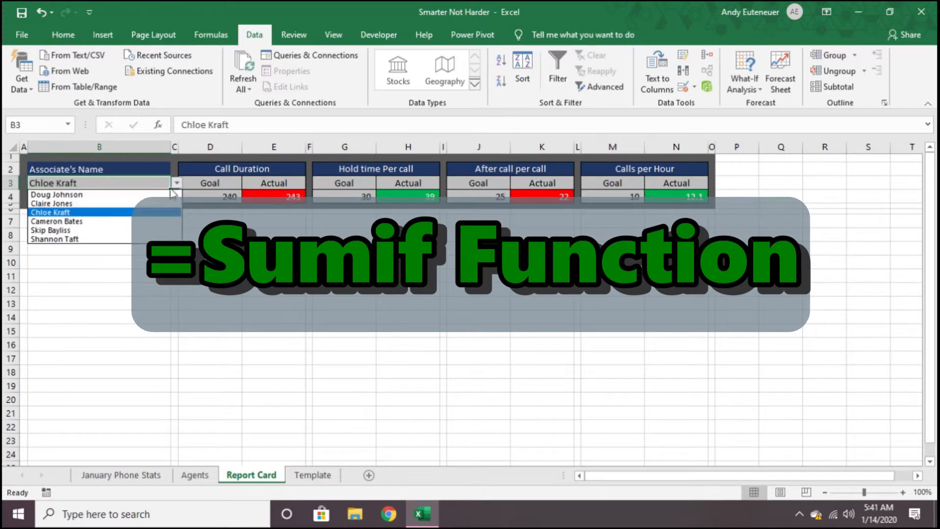
left_click(117, 230)
left_click(177, 183)
left_click(109, 195)
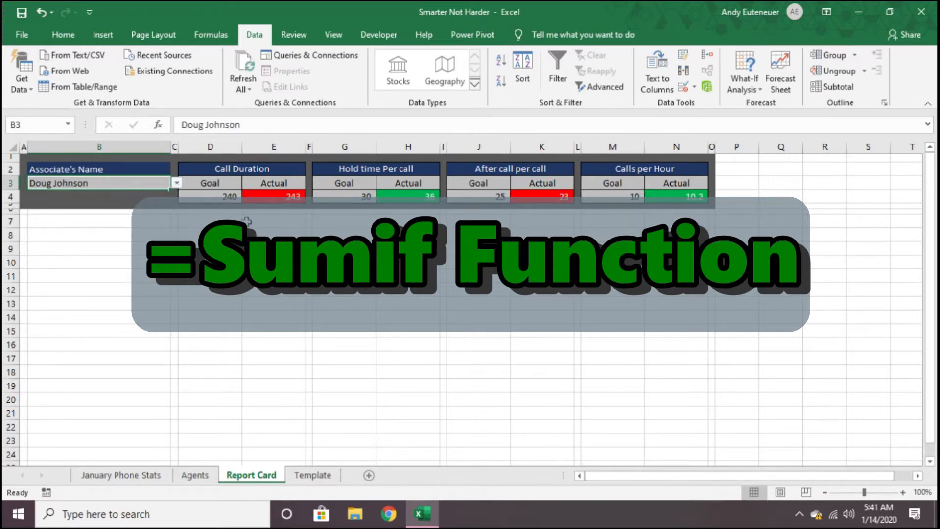
Step: Inspect the formulas in the Actual cells E4 and H4, then open the Template sheet
left_click(269, 196)
left_click(407, 196)
left_click(274, 196)
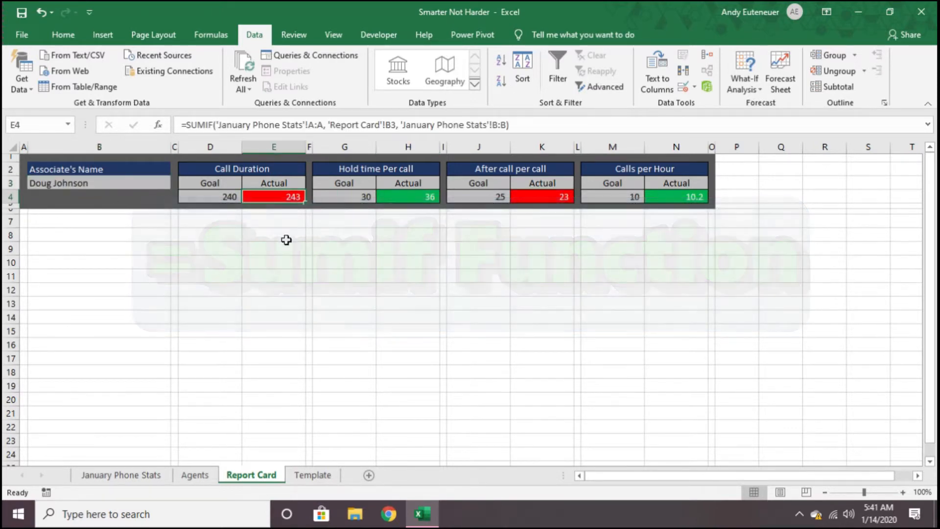
left_click(311, 472)
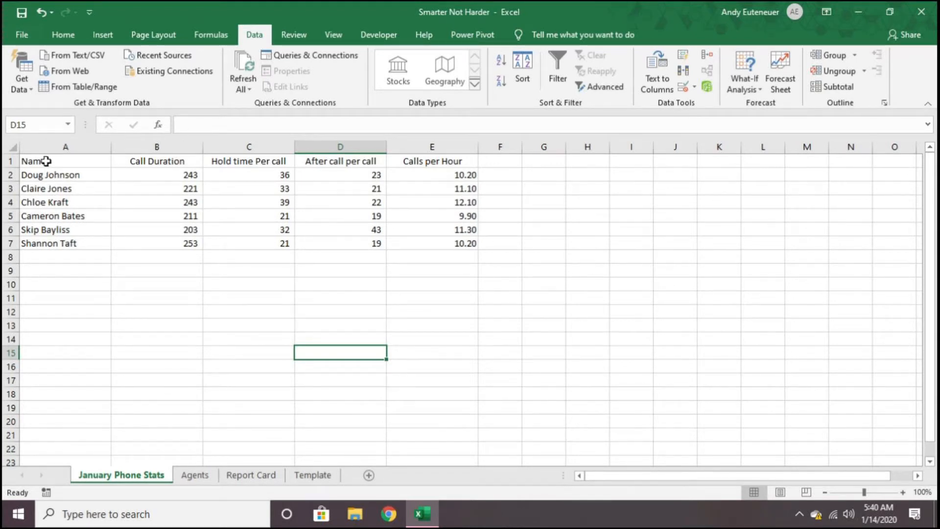
Step: Examine the January Phone Stats data by column from Name to Calls per Hour, plus the associates' rows 3, 5 and 4
left_click_drag(64, 160, 77, 238)
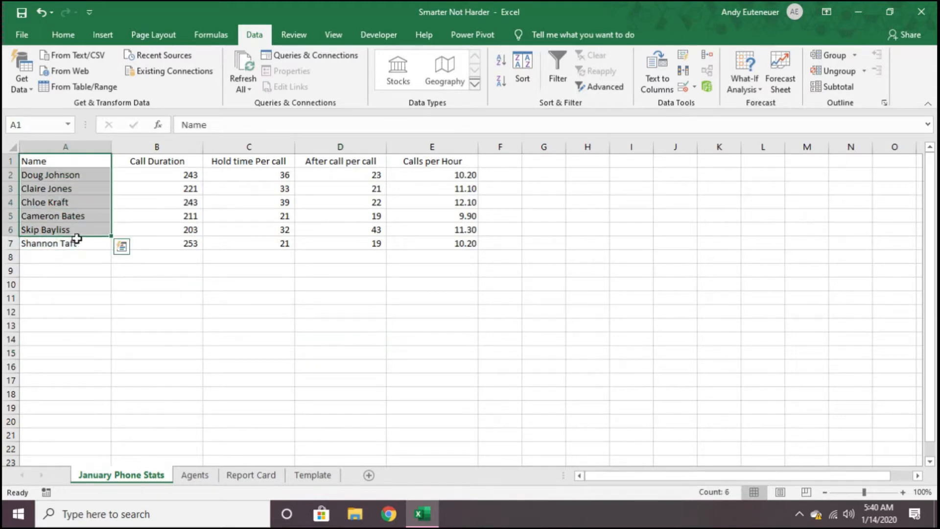
left_click_drag(173, 162, 186, 247)
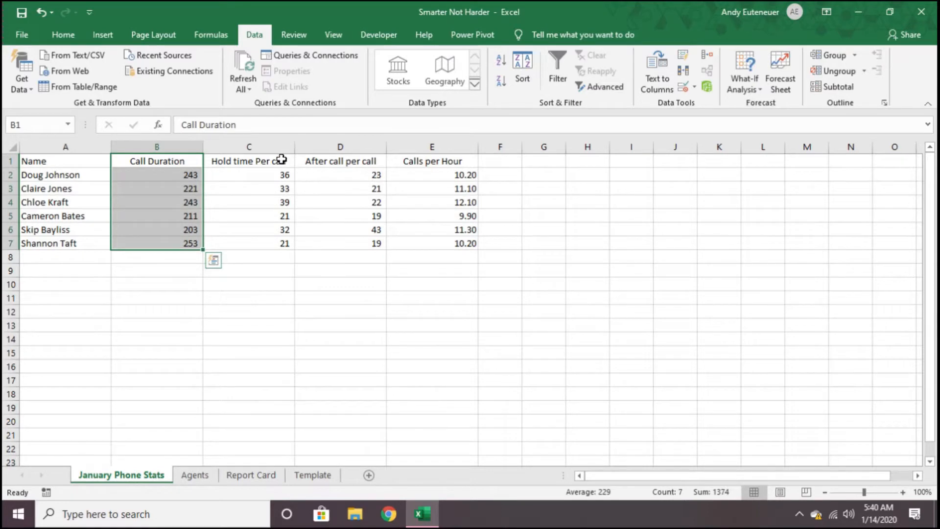
left_click_drag(279, 159, 281, 246)
left_click_drag(374, 162, 370, 245)
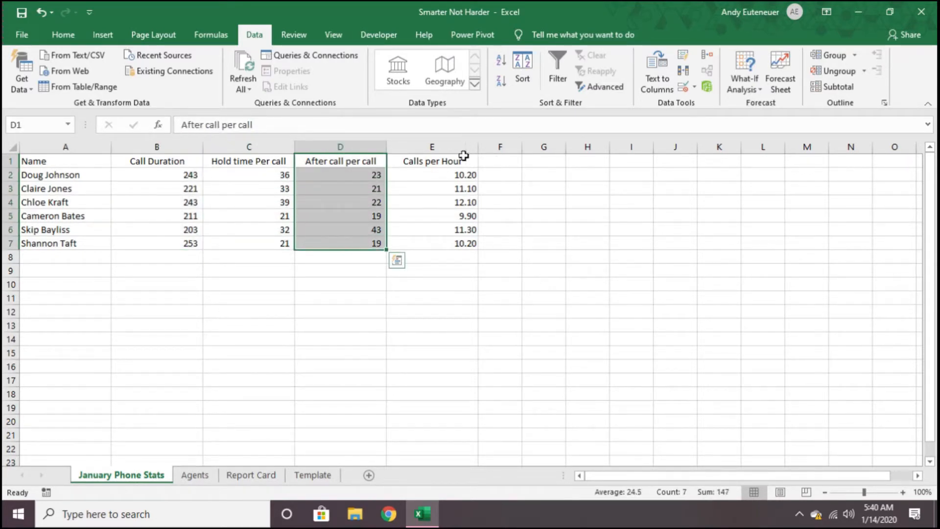
left_click_drag(463, 158, 465, 246)
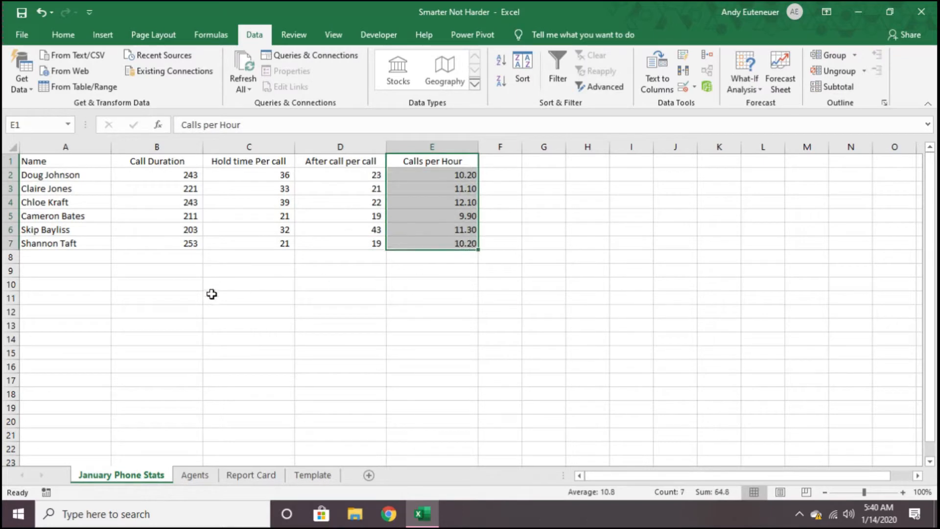
left_click(98, 307)
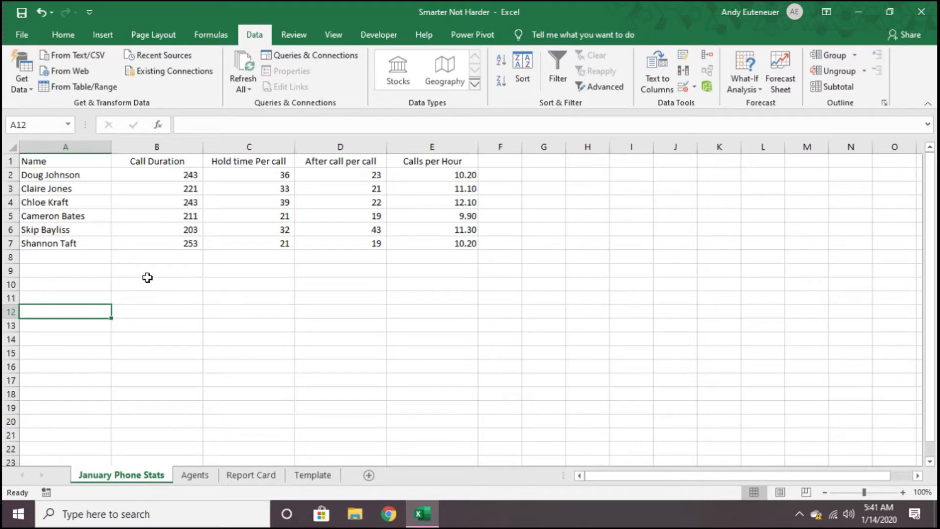
left_click_drag(46, 186, 462, 189)
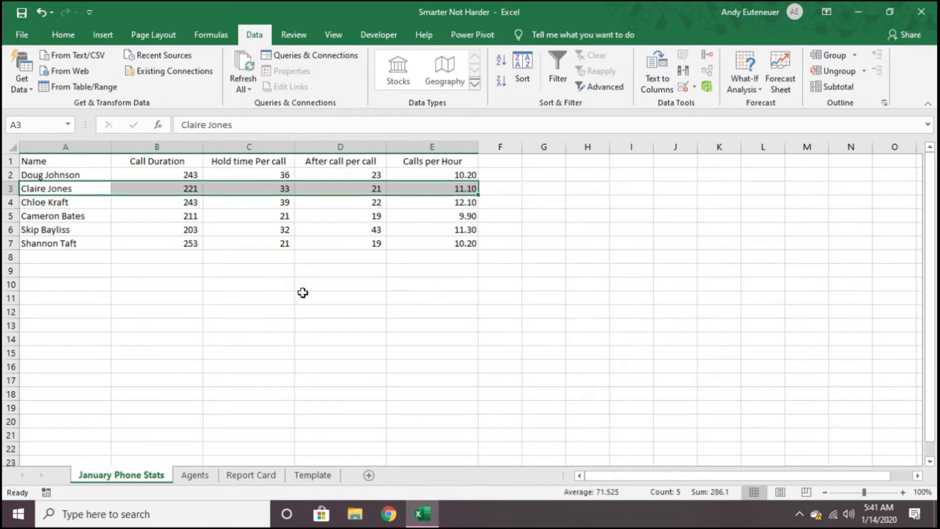
left_click_drag(474, 218, 84, 219)
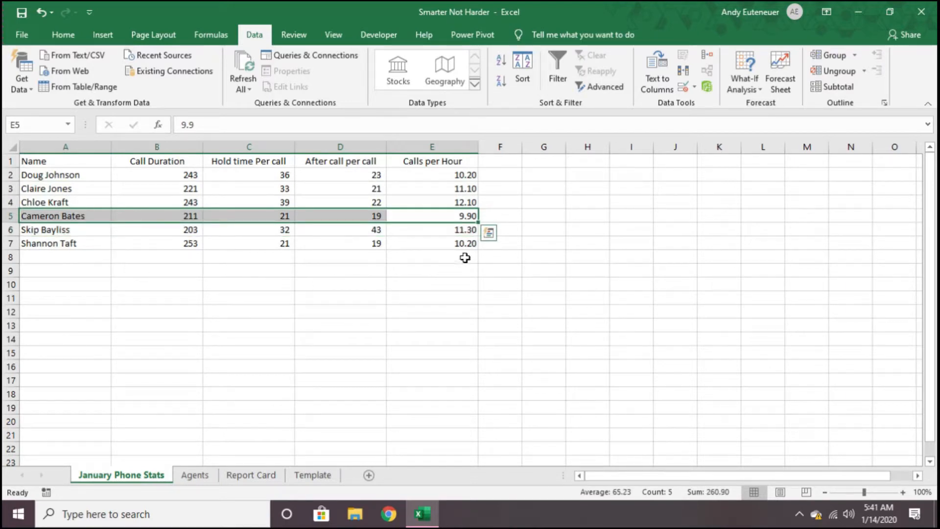
left_click_drag(424, 199, 88, 202)
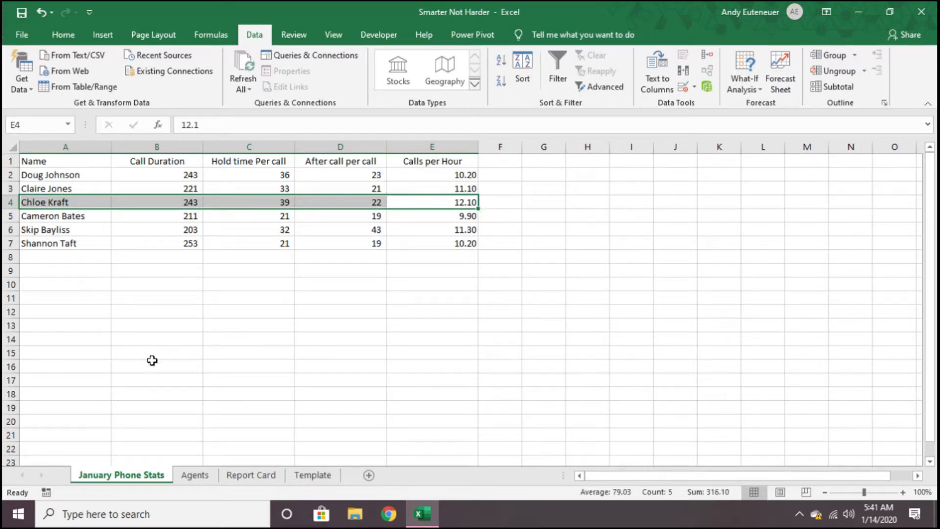
Step: On the Report Card sheet, set the associate in B3 to the third, the fifth and finally the first name in the list
left_click(246, 478)
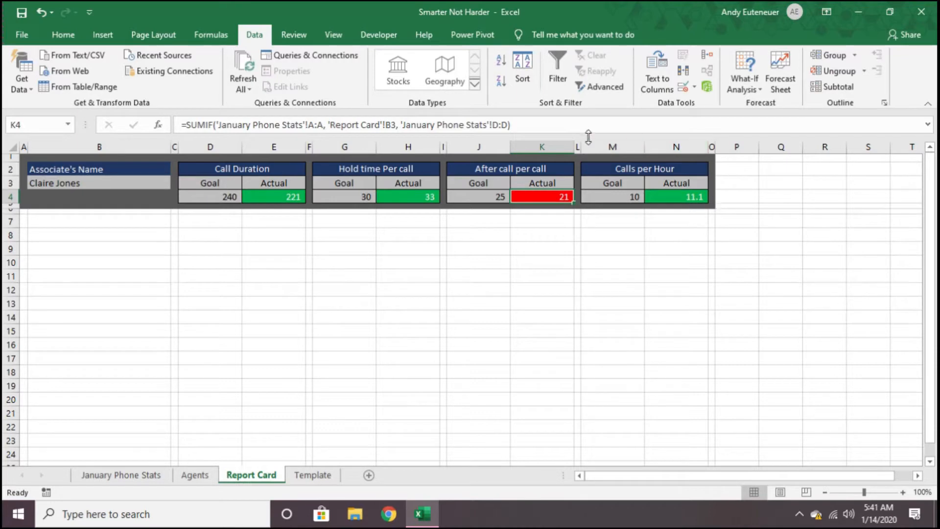
left_click(114, 181)
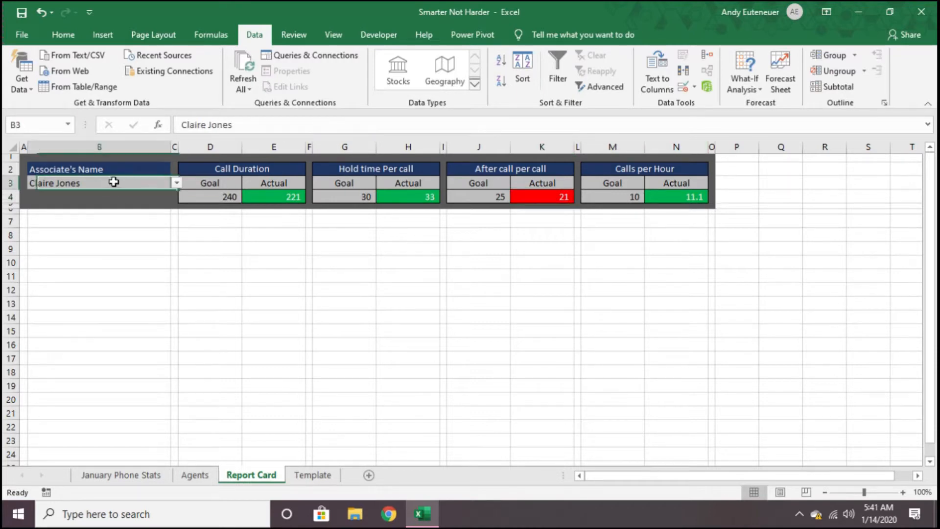
left_click(178, 183)
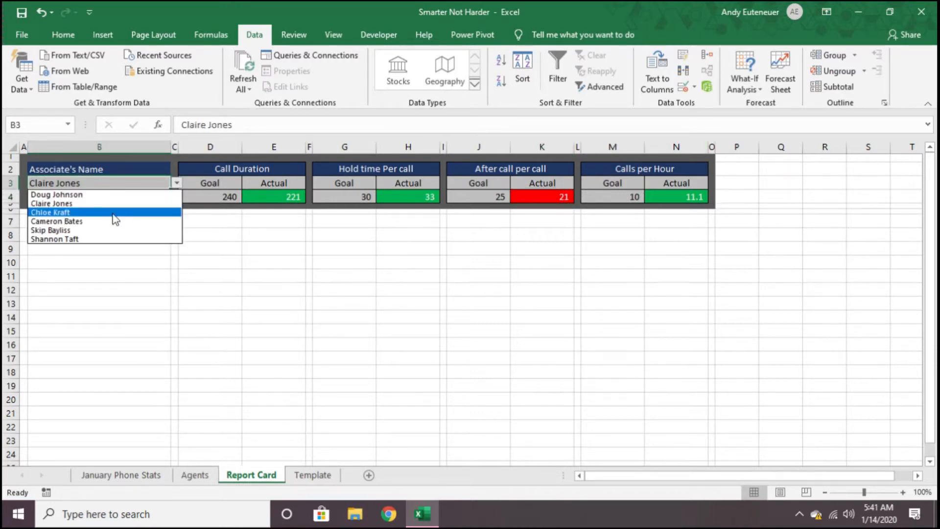
left_click(113, 214)
left_click(177, 182)
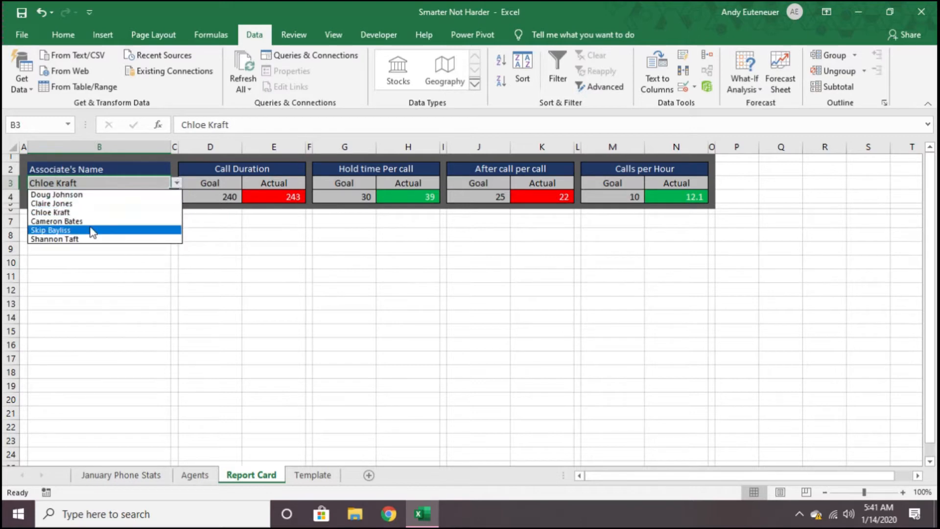
left_click(90, 227)
left_click(178, 183)
left_click(107, 195)
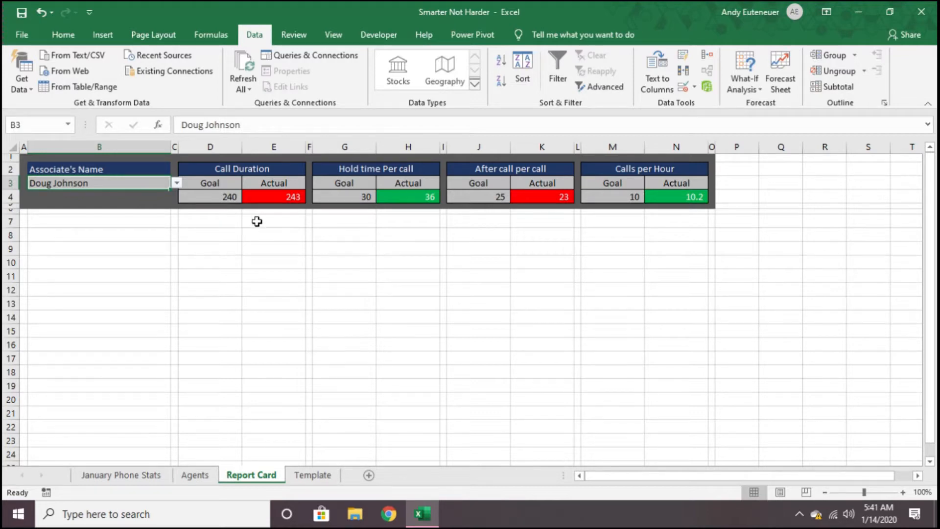
Step: Compare the SUMIF formulas in the Actual cells E4 for call duration and H4 for hold time
left_click(263, 196)
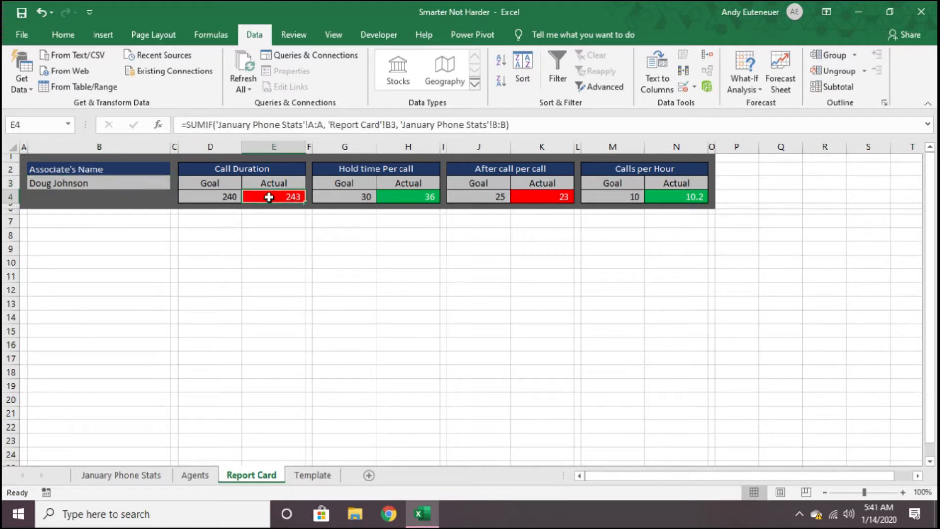
left_click(412, 204)
left_click(414, 196)
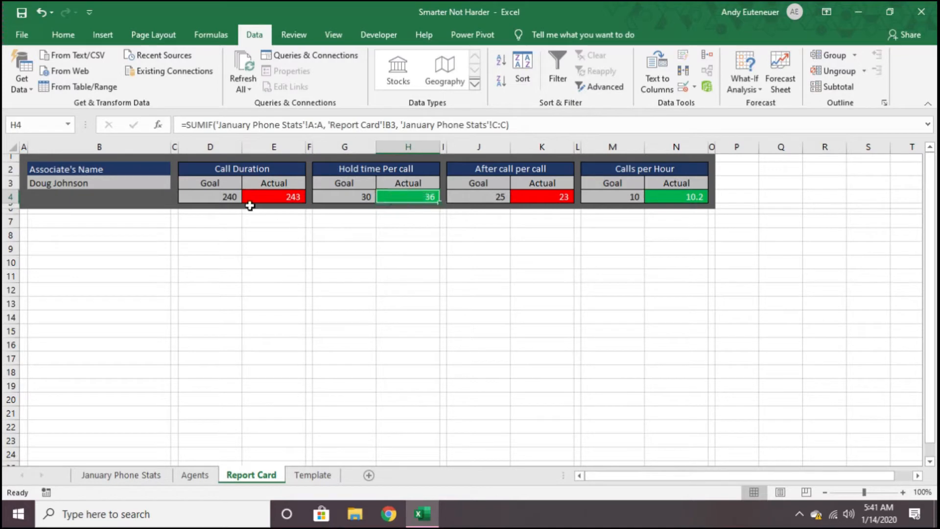
left_click(260, 192)
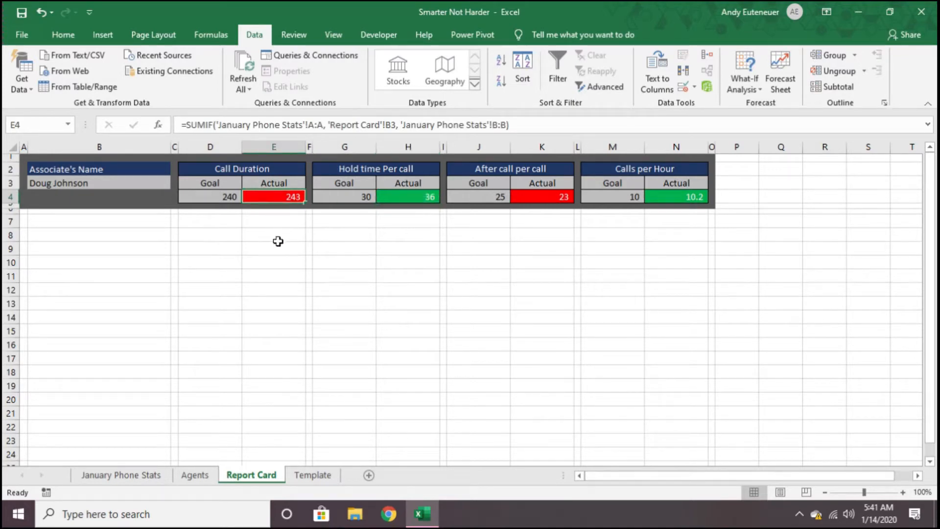
Step: Examine the blank cells on the Template sheet for the associate's name (B3), call duration goal (D4) and actual (E4)
left_click(305, 475)
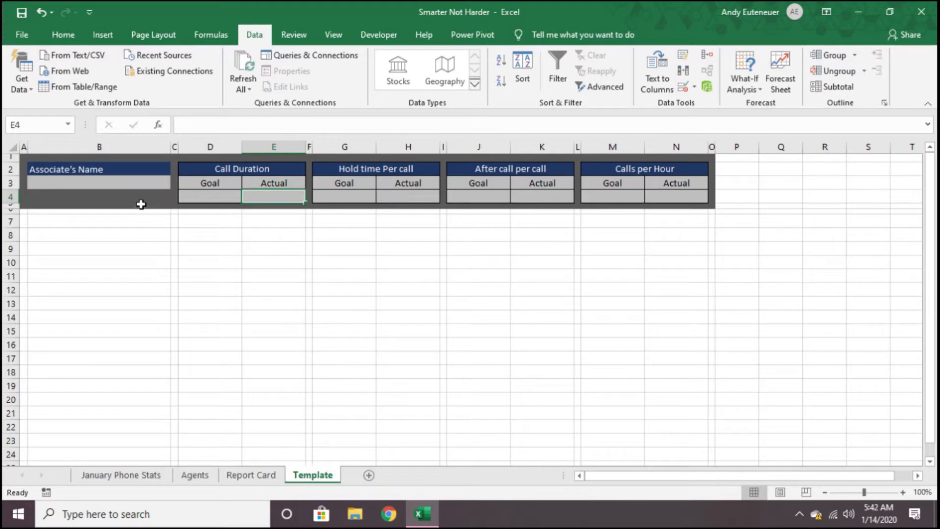
left_click(100, 182)
left_click(211, 195)
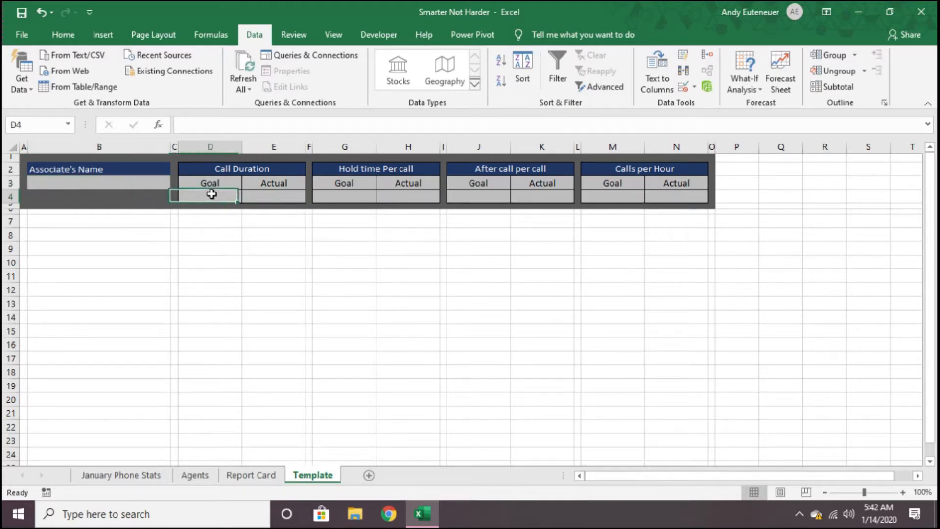
left_click(290, 196)
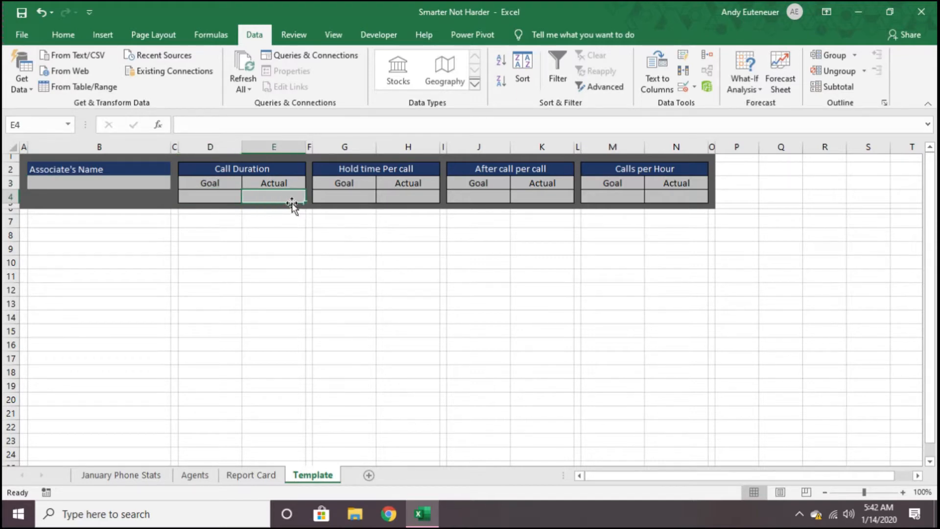
Step: Hide the Report Card sheet
left_click(252, 475)
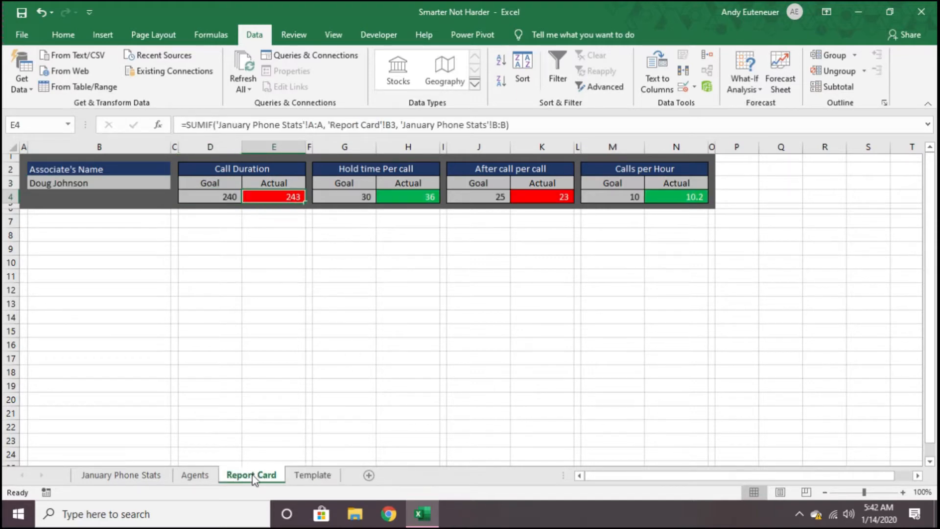
right_click(248, 476)
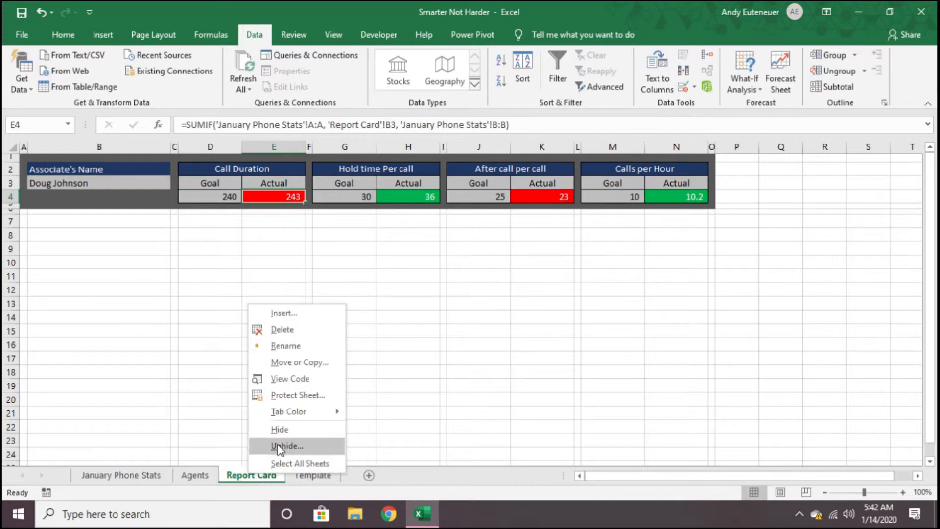
left_click(283, 428)
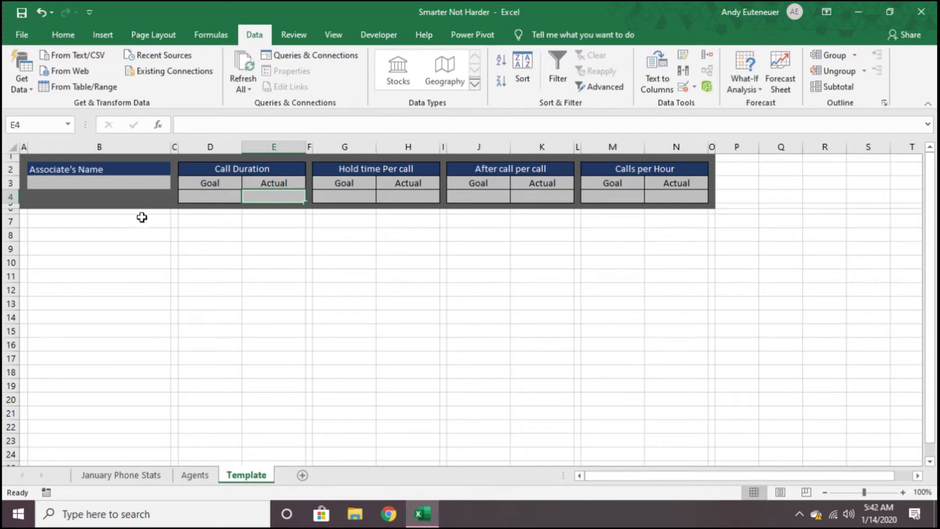
Step: Add list data validation to cell B3 with two comma-separated associate names as its source, and check the resulting dropdown
left_click(150, 182)
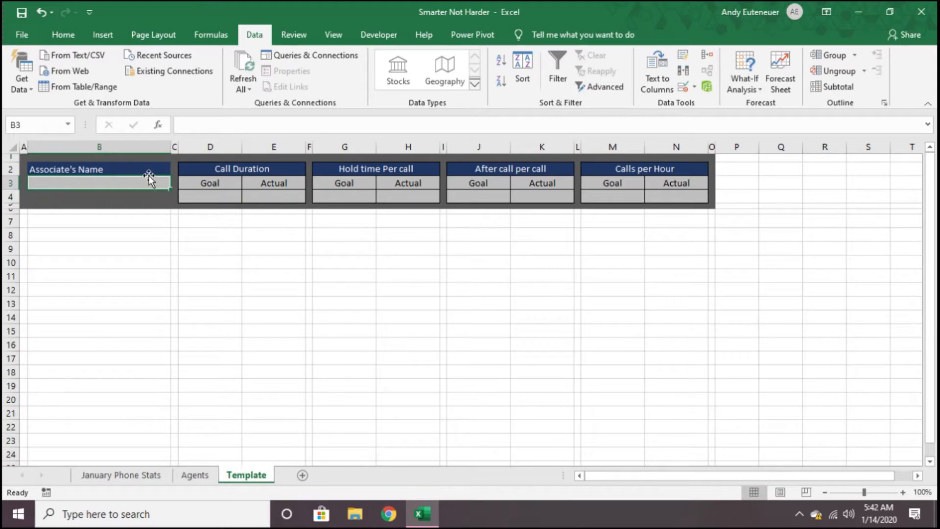
left_click(208, 35)
left_click(254, 35)
left_click(693, 89)
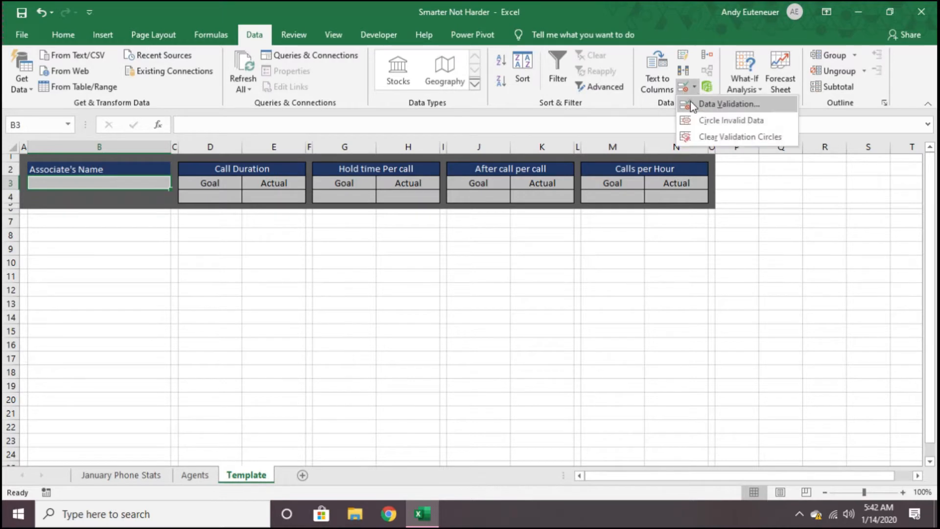
left_click(691, 101)
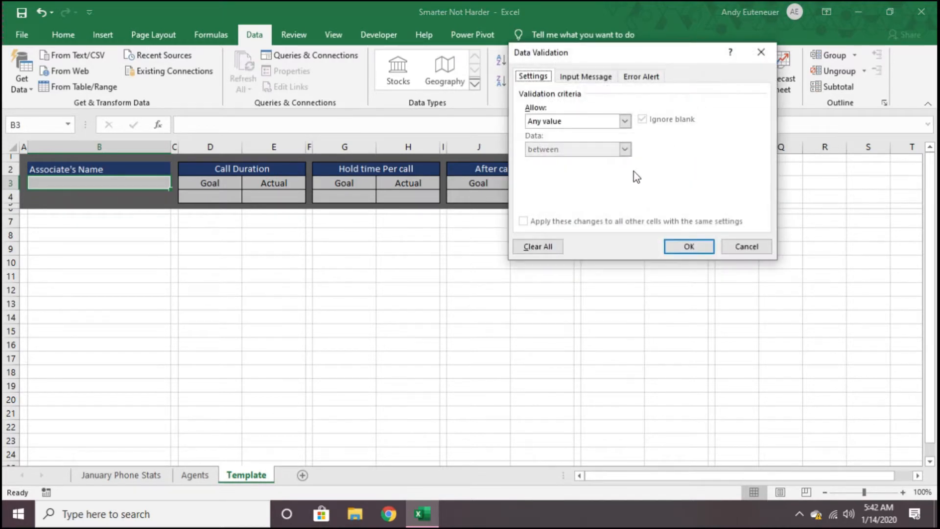
left_click(550, 122)
left_click(568, 160)
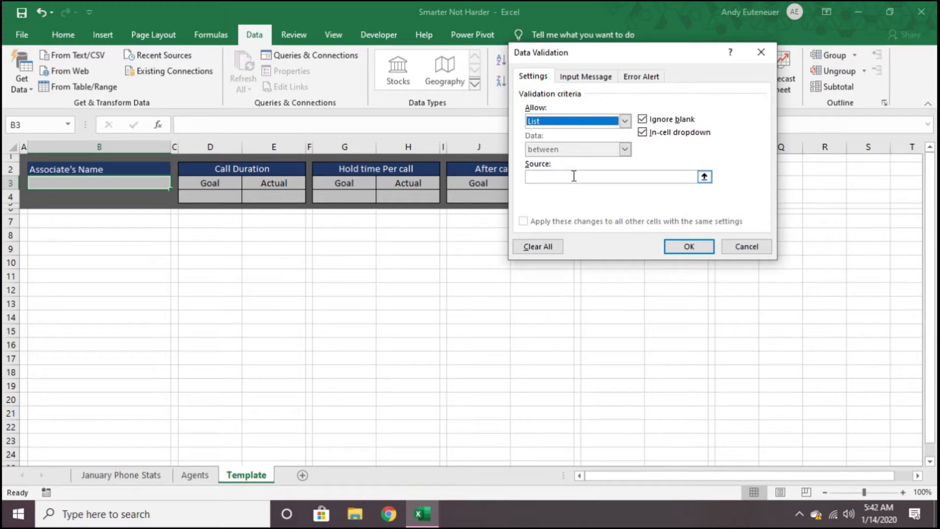
left_click(573, 176)
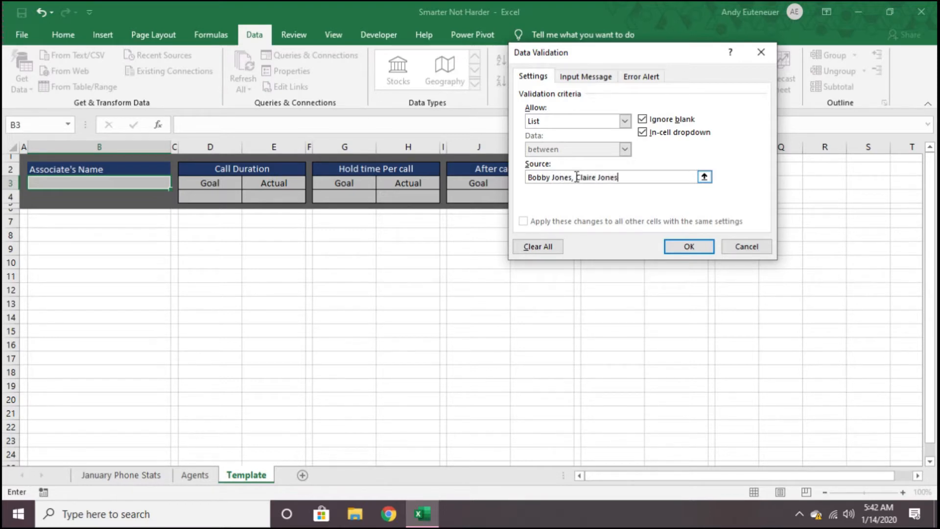
left_click(688, 246)
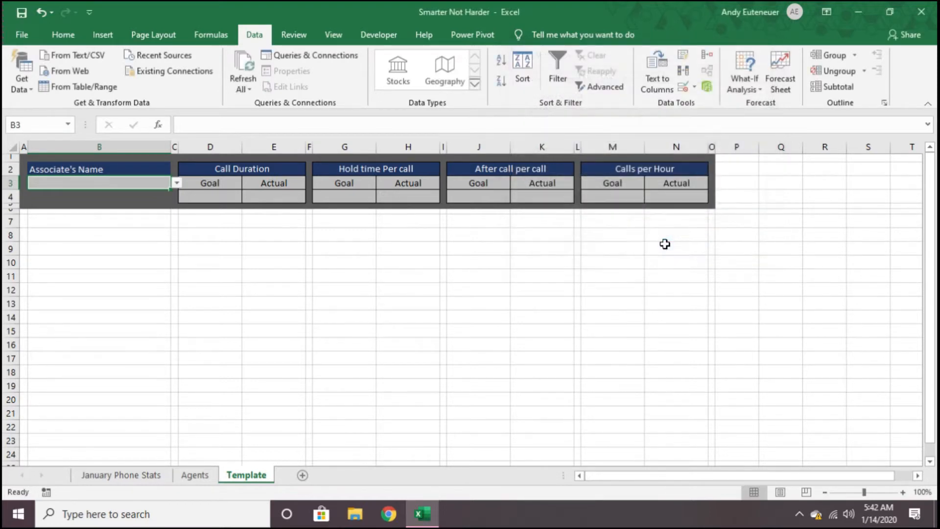
left_click(177, 183)
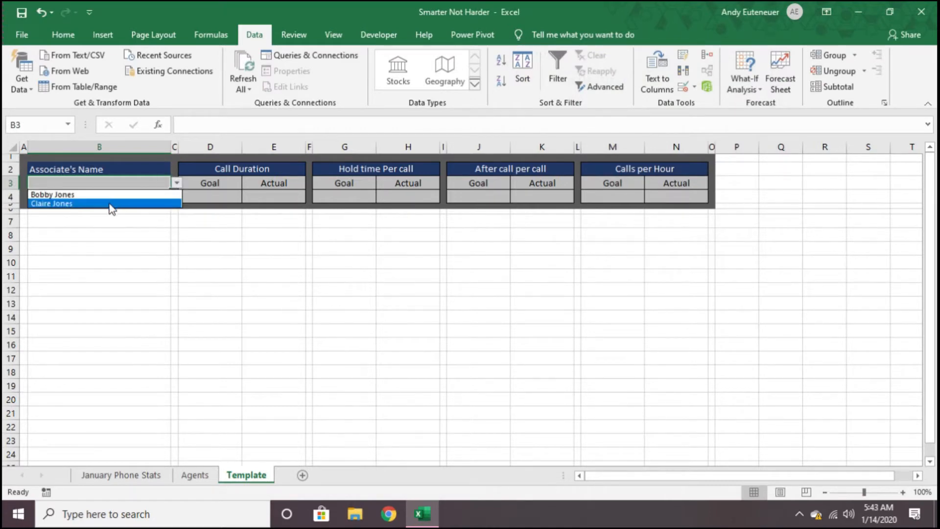
left_click(109, 180)
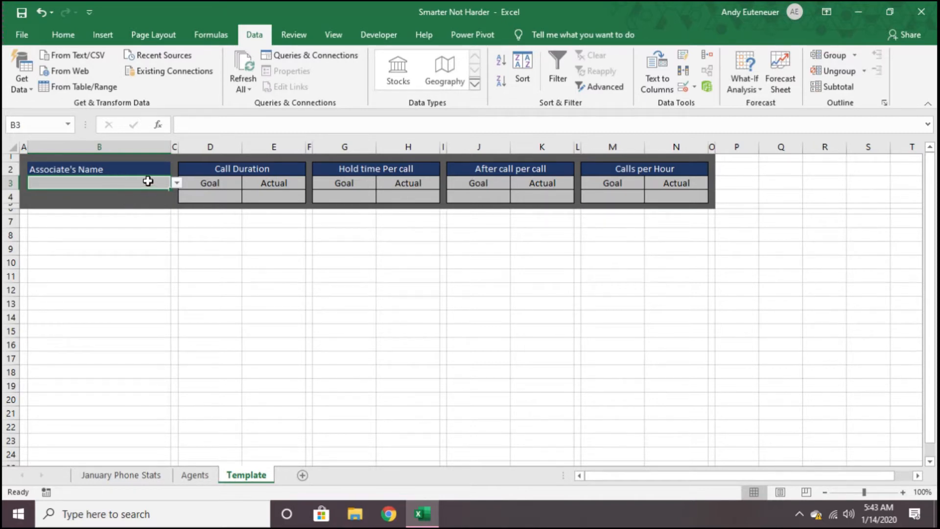
Step: Replace the typed names in B3's list validation source with the whole name column of the Agents sheet, =Agents!$A:$A
left_click(684, 87)
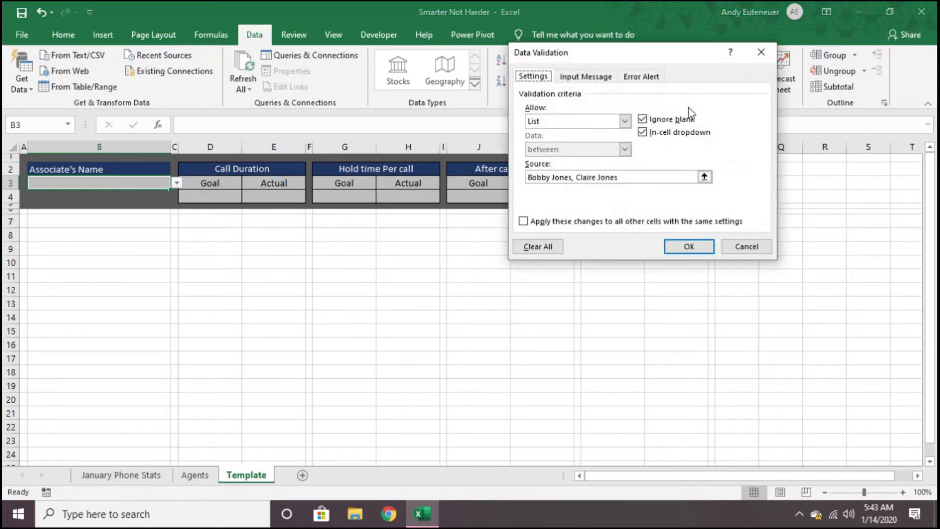
left_click(603, 177)
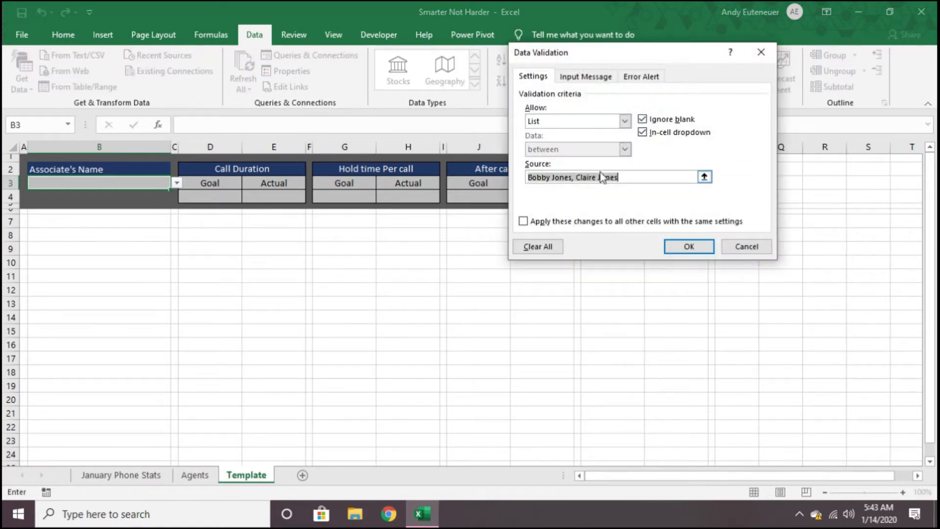
left_click_drag(624, 176, 539, 172)
key("Delete")
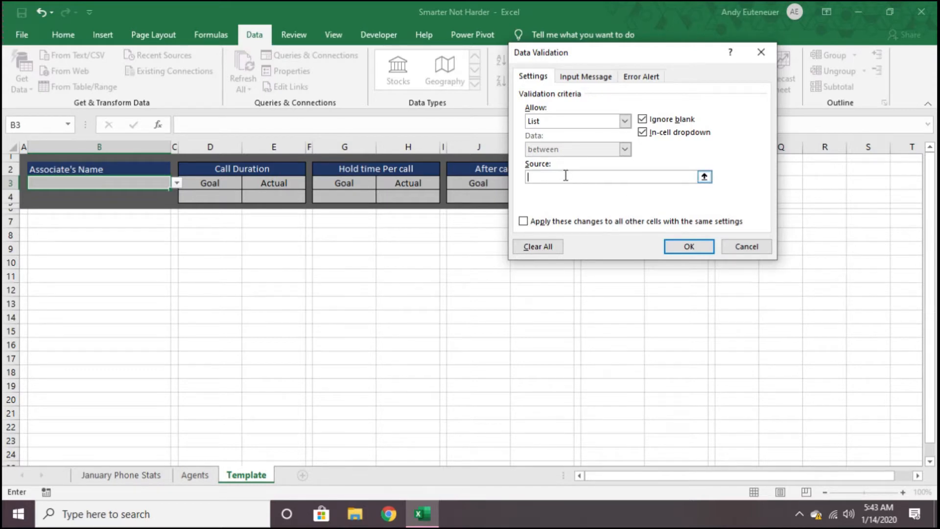
left_click(194, 475)
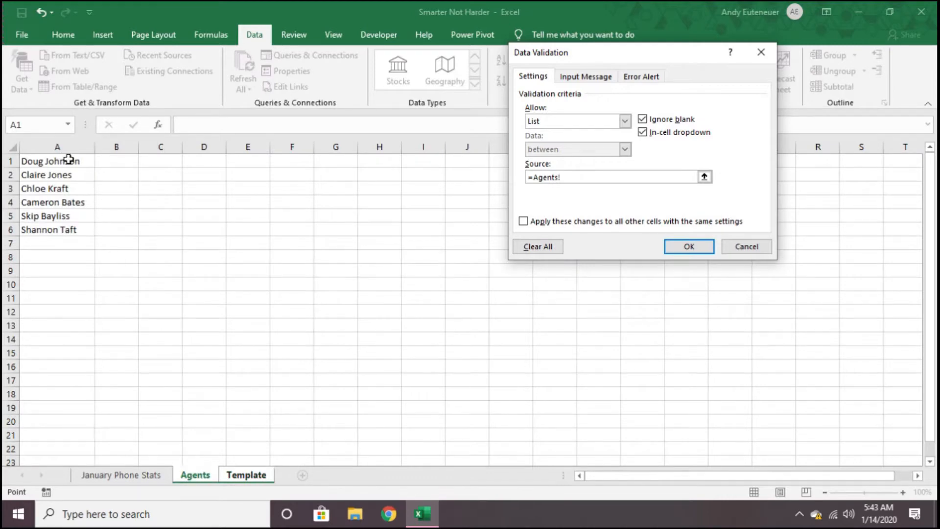
left_click_drag(67, 159, 59, 229)
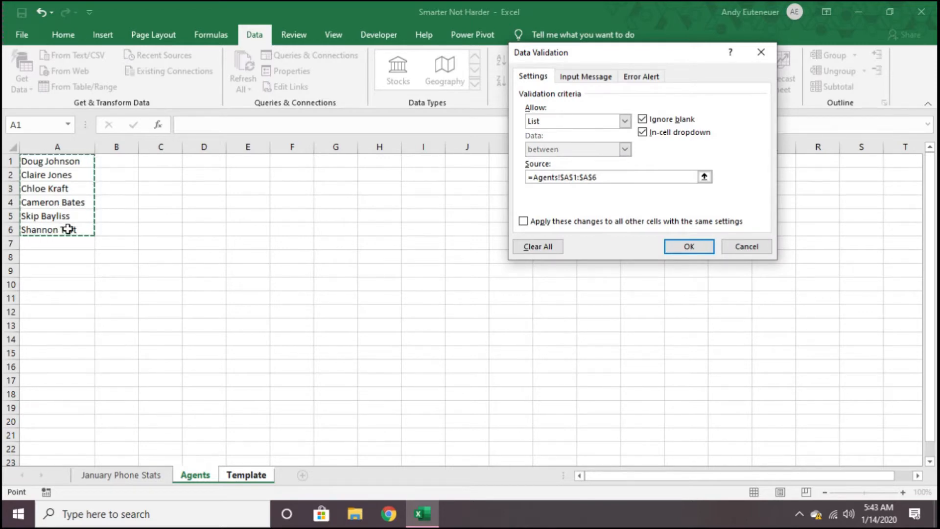
left_click(57, 145)
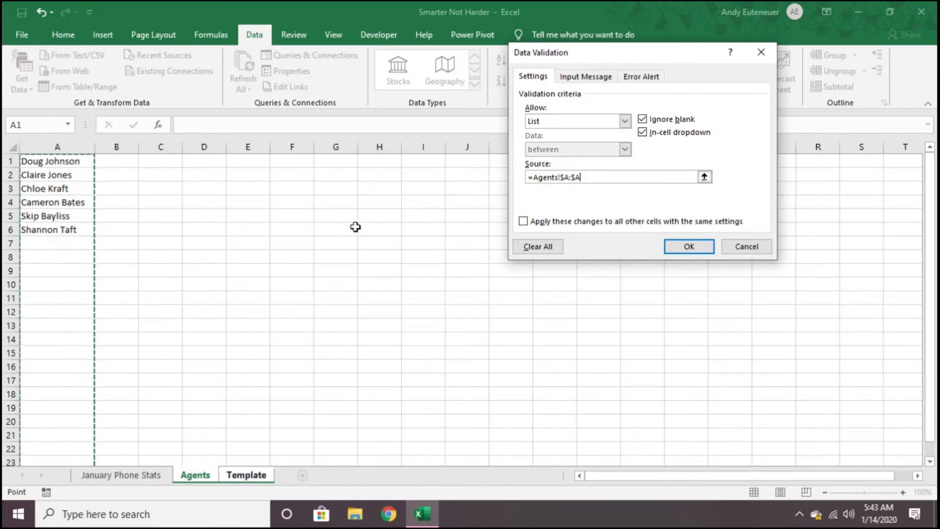
left_click(687, 246)
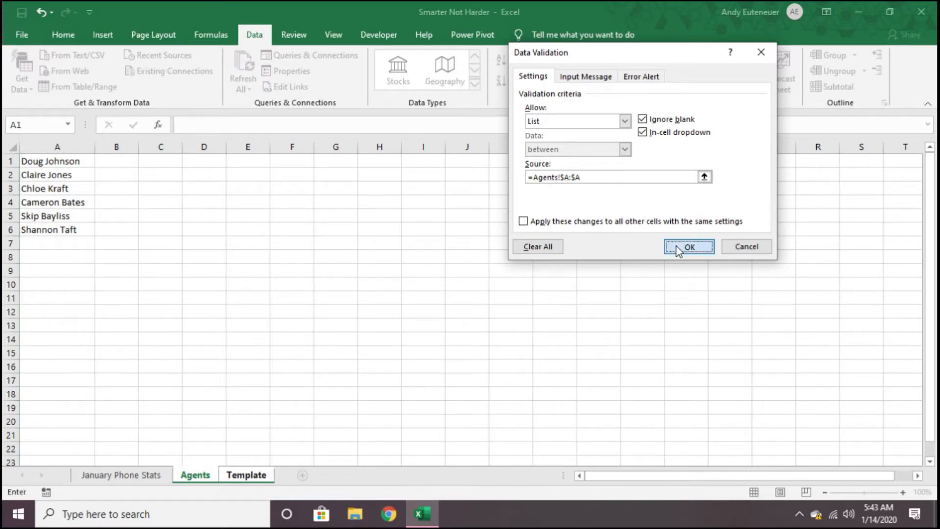
Step: Test the B3 dropdown by selecting the first three associates in turn
left_click(177, 183)
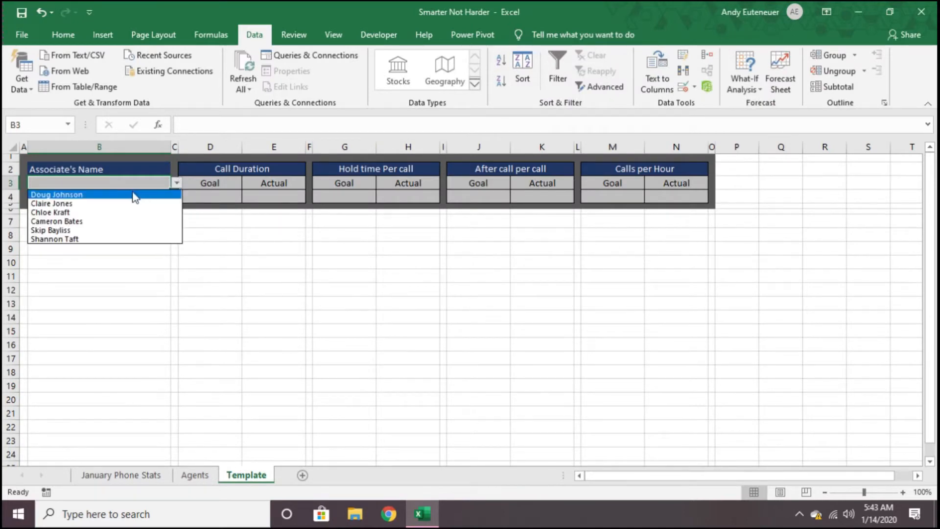
left_click(122, 194)
left_click(178, 183)
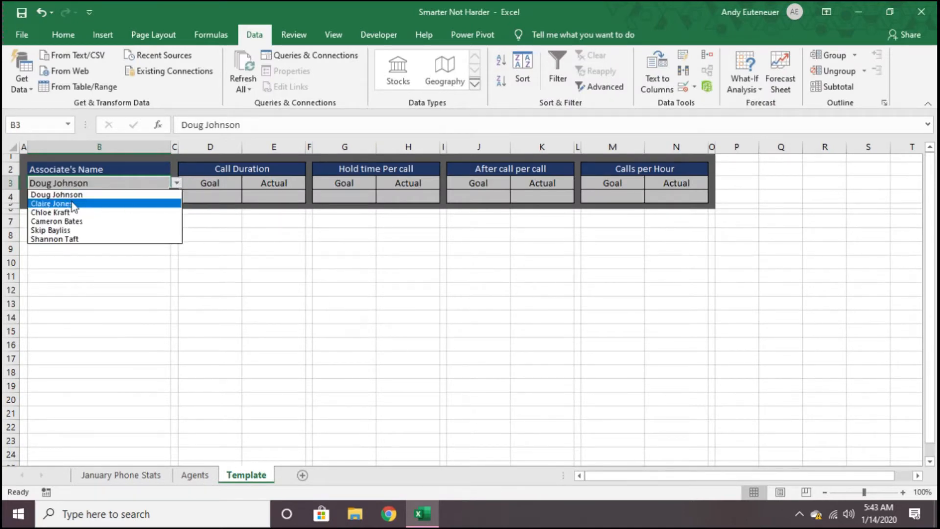
left_click(127, 203)
left_click(177, 183)
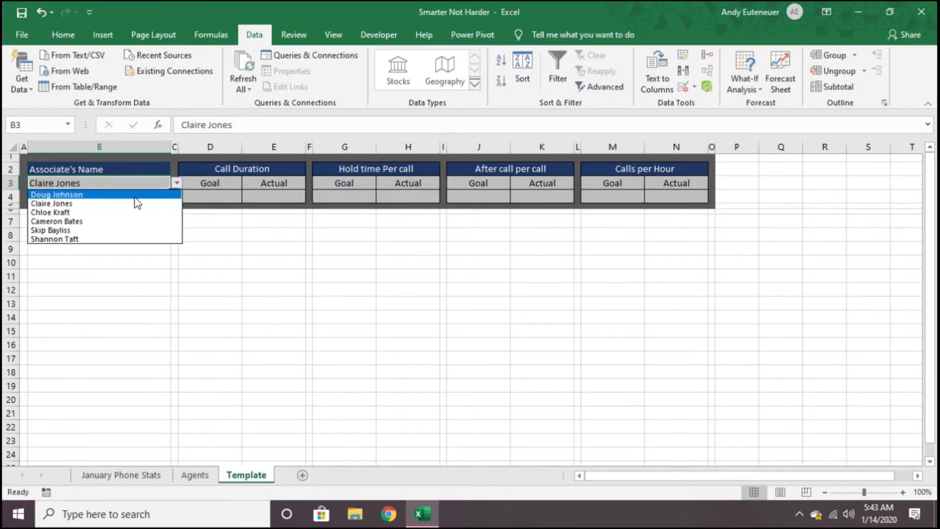
left_click(91, 212)
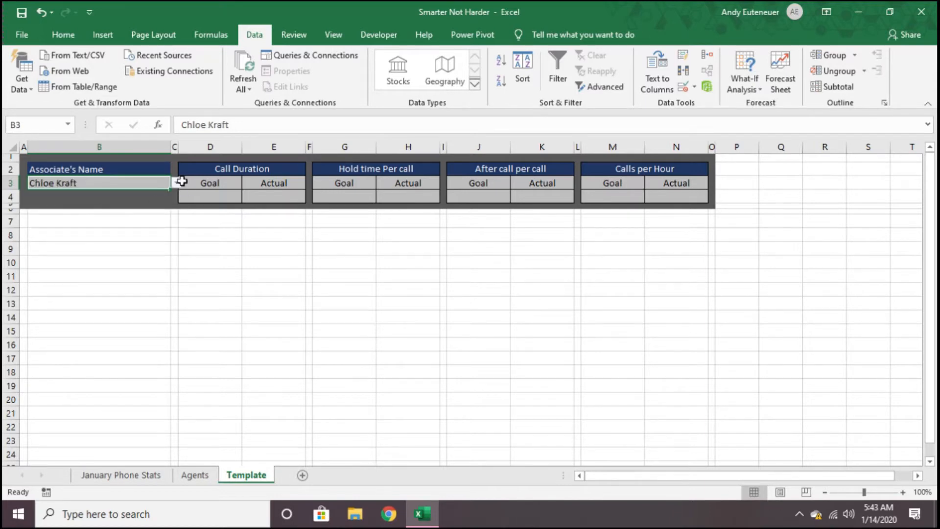
left_click(177, 183)
left_click(92, 189)
Step: Add another associate's full name in A7 of the Agents sheet and check for it in the Template sheet's B3 dropdown
left_click(195, 475)
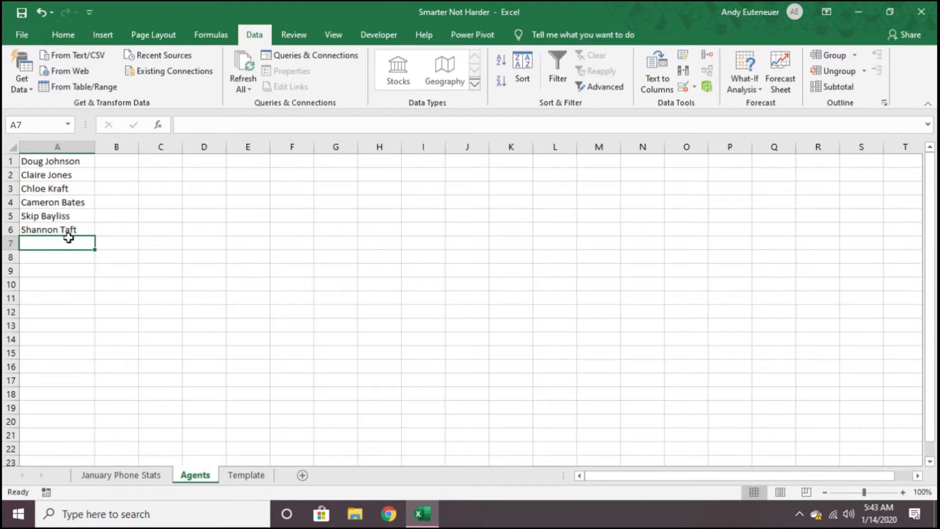
type("Bobby J")
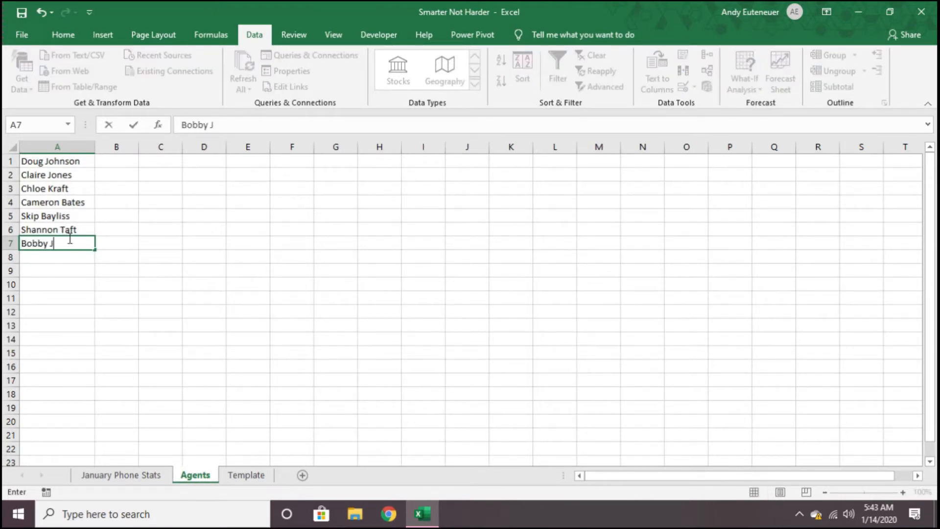
type("ones")
key("Return")
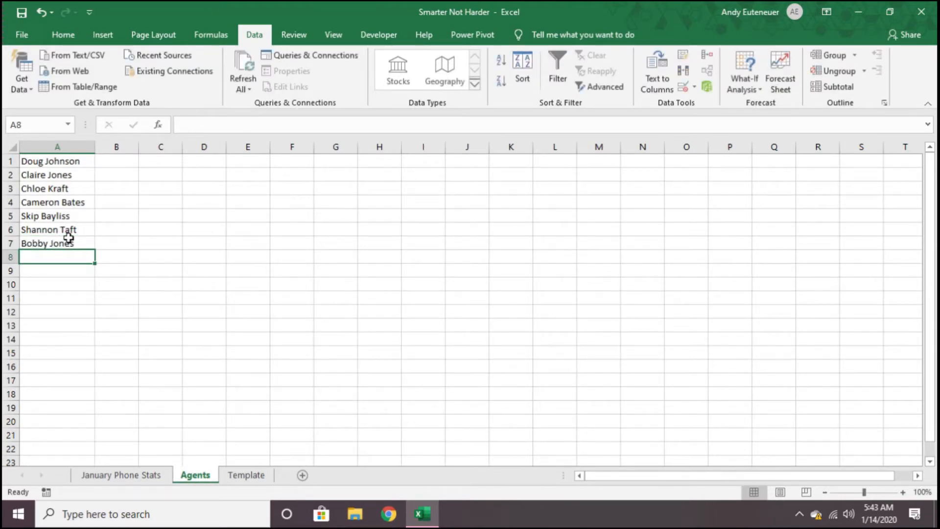
left_click(240, 474)
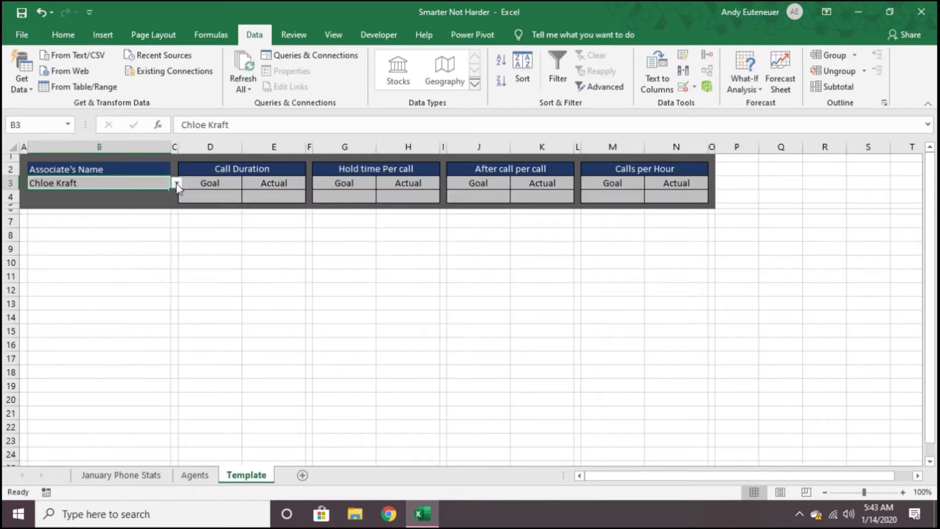
left_click(176, 183)
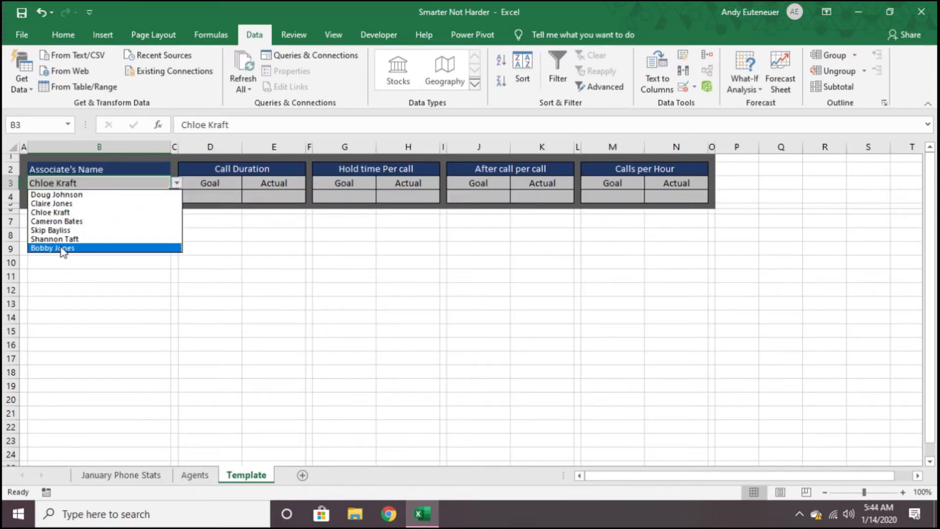
left_click(221, 216)
left_click(240, 252)
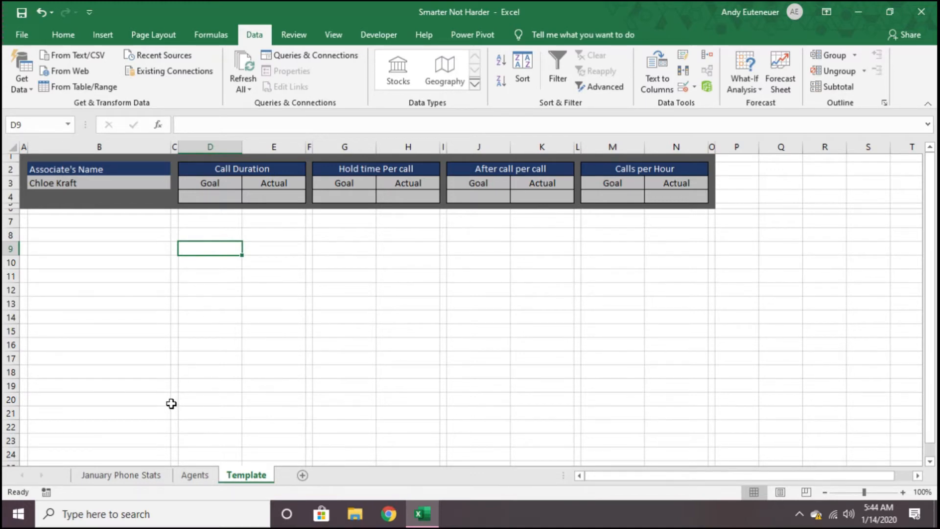
Step: Choose the first associate from the B3 dropdown on the Template sheet
left_click(141, 184)
left_click(175, 183)
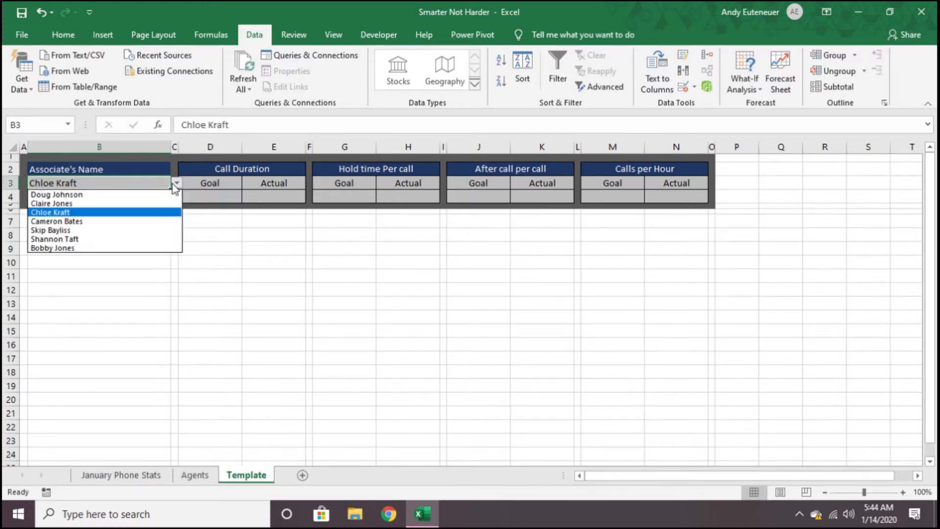
left_click(96, 194)
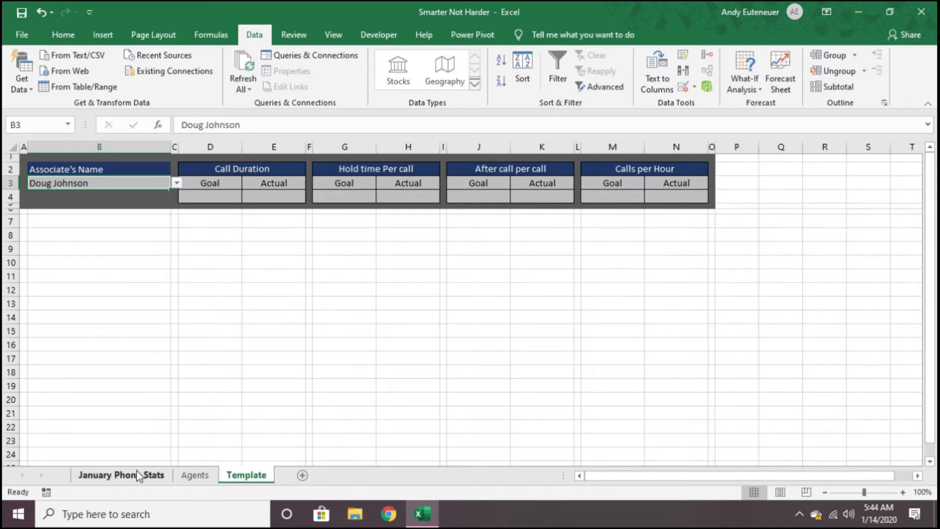
Step: Total the call durations B2:B7 with a SUM formula in B8 of the January Phone Stats sheet
left_click(116, 475)
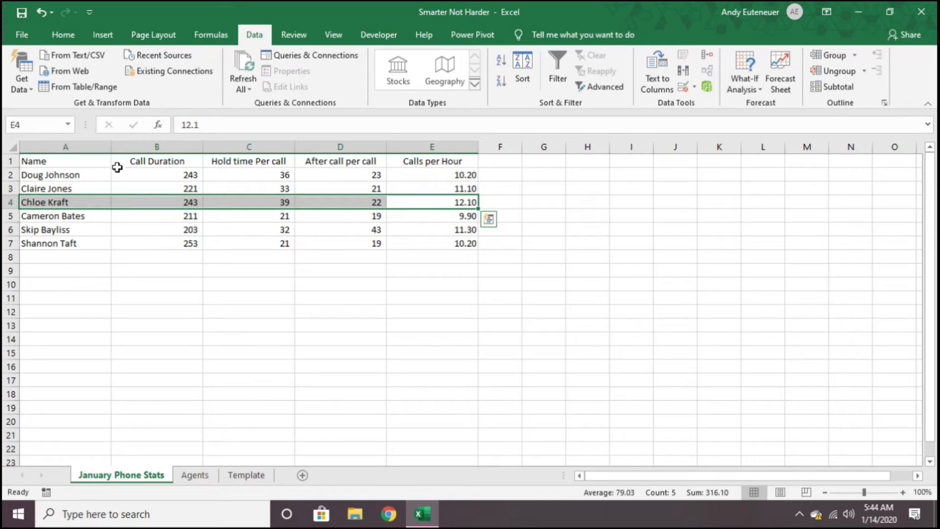
left_click(190, 258)
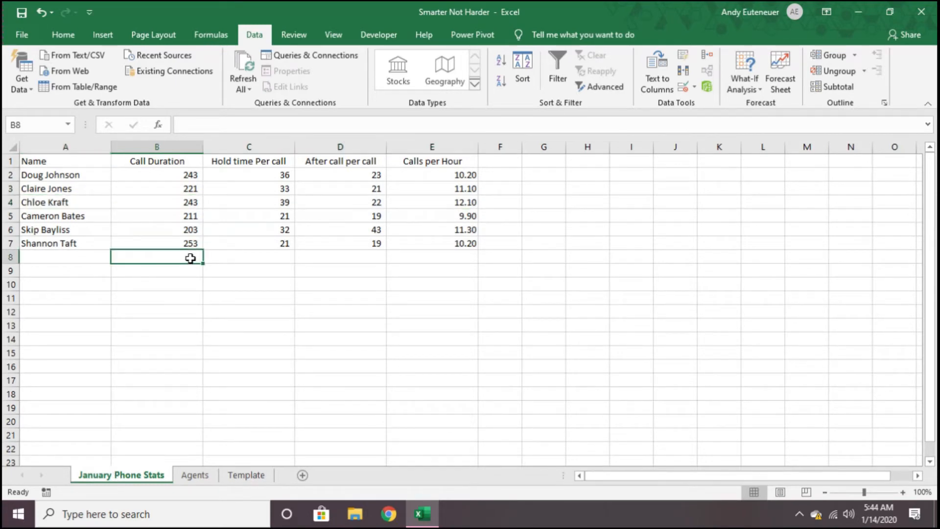
left_click_drag(67, 161, 63, 241)
left_click(165, 258)
type("=sum(")
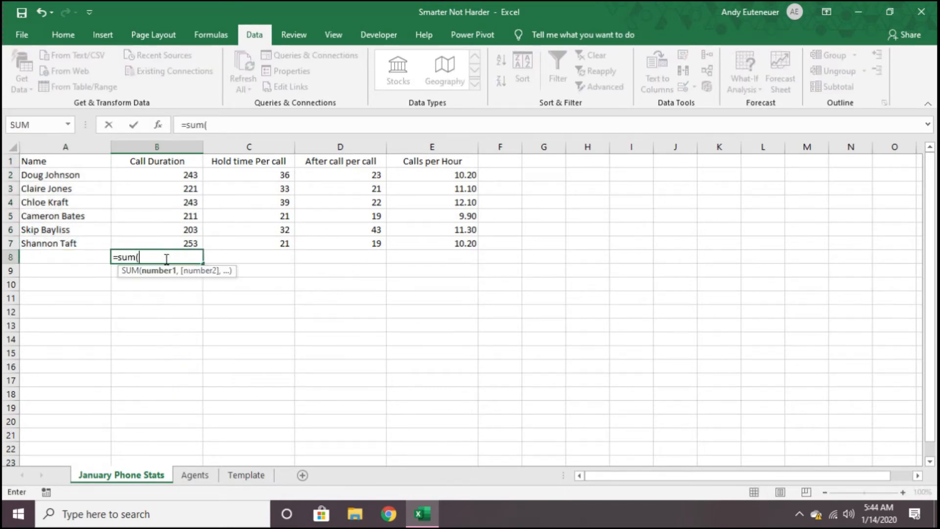
left_click_drag(184, 175, 181, 243)
key("Return")
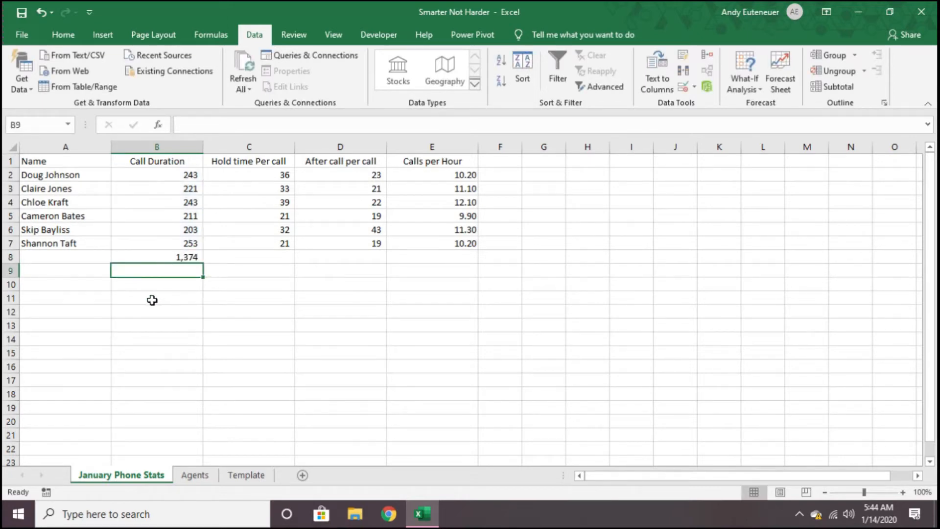
Step: Enter the first associate's full name in cell A11 as the lookup criterion
left_click(83, 295)
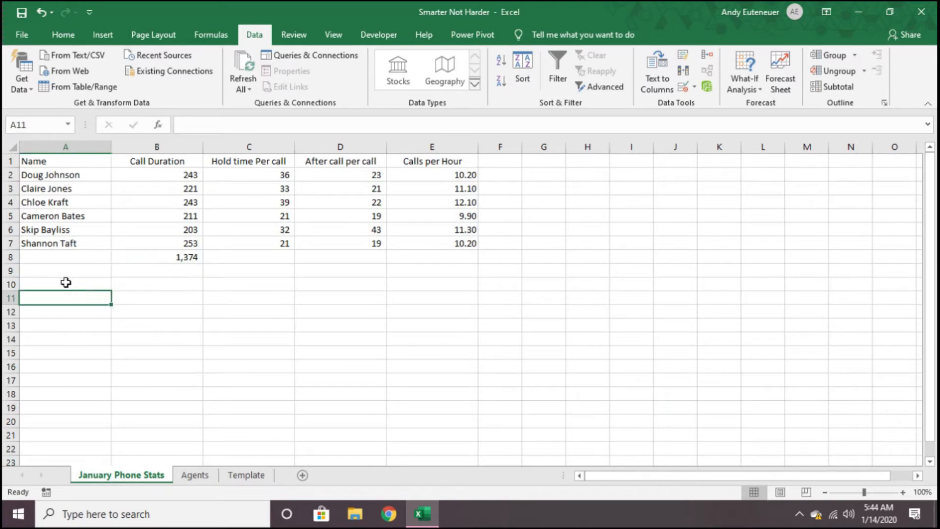
type("Doug Jo")
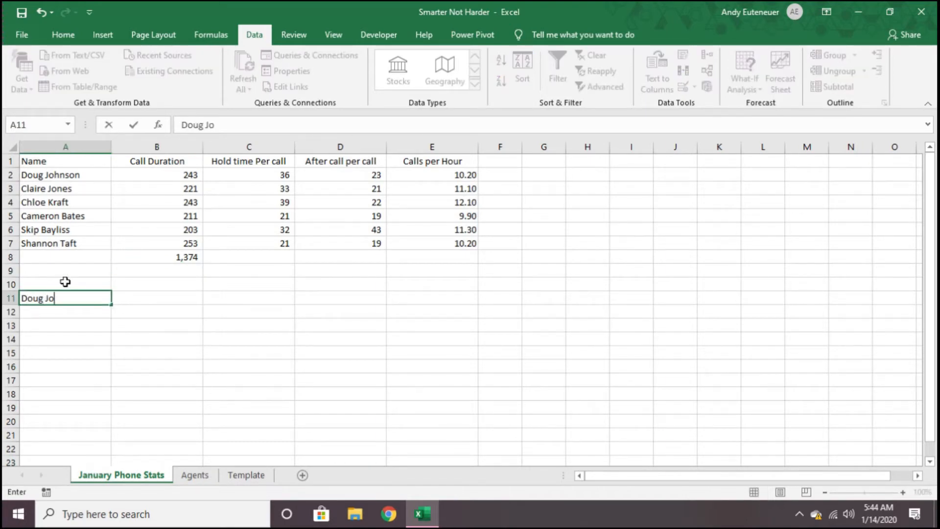
type("hns")
key("Return")
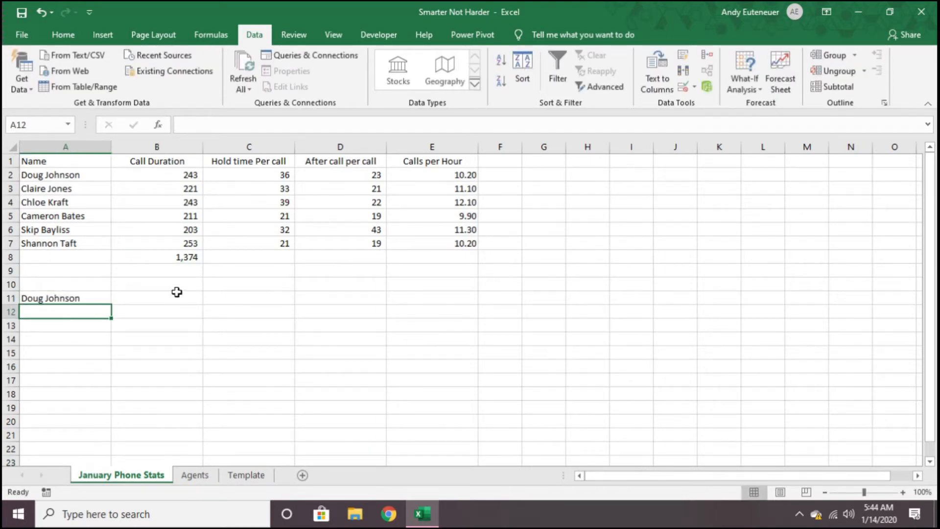
Step: Look up the A11 associate's call duration in B11 with =SUMIF(A2:A7, A11, B2:B7)
left_click_drag(179, 294, 180, 289)
key("Down")
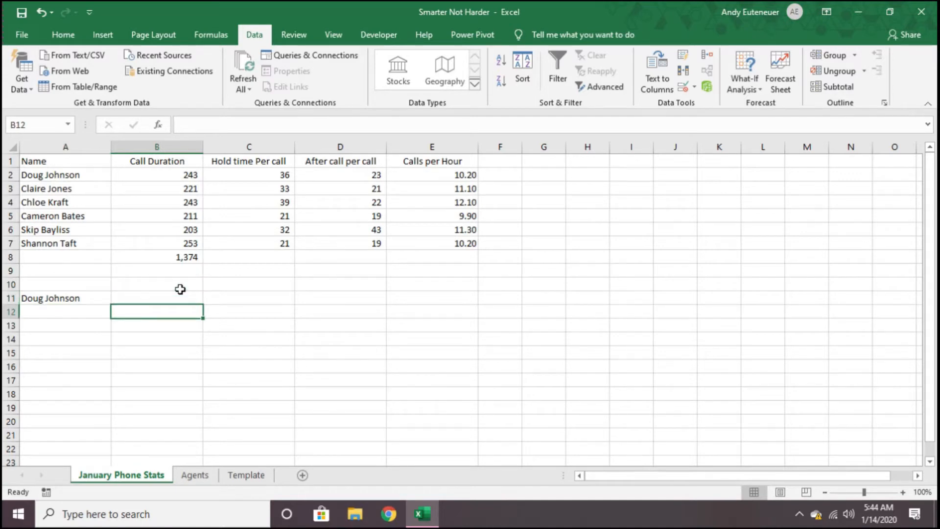
left_click(180, 292)
type("=sumi")
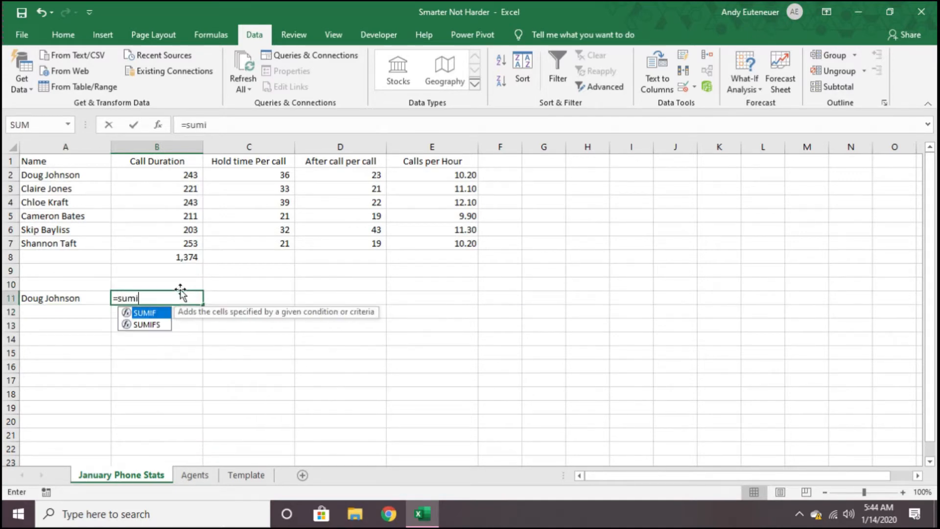
type("f(")
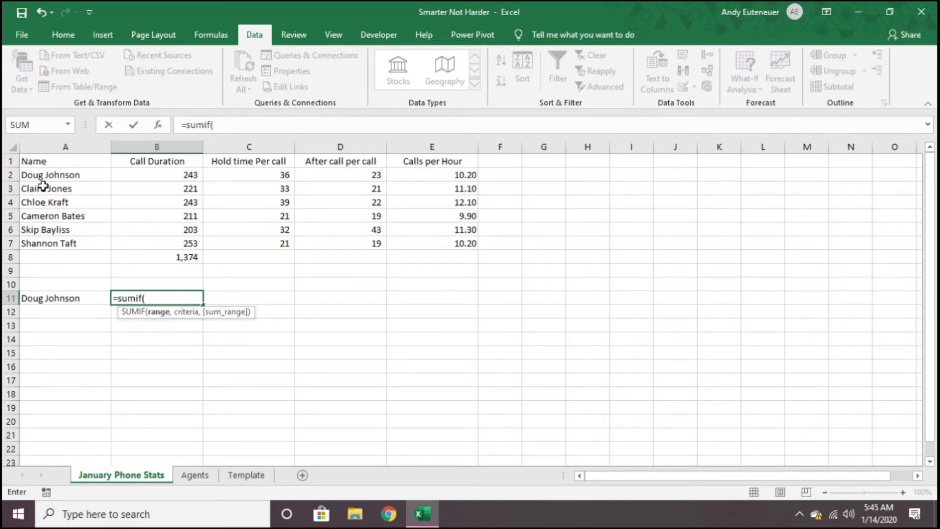
left_click_drag(41, 174, 43, 247)
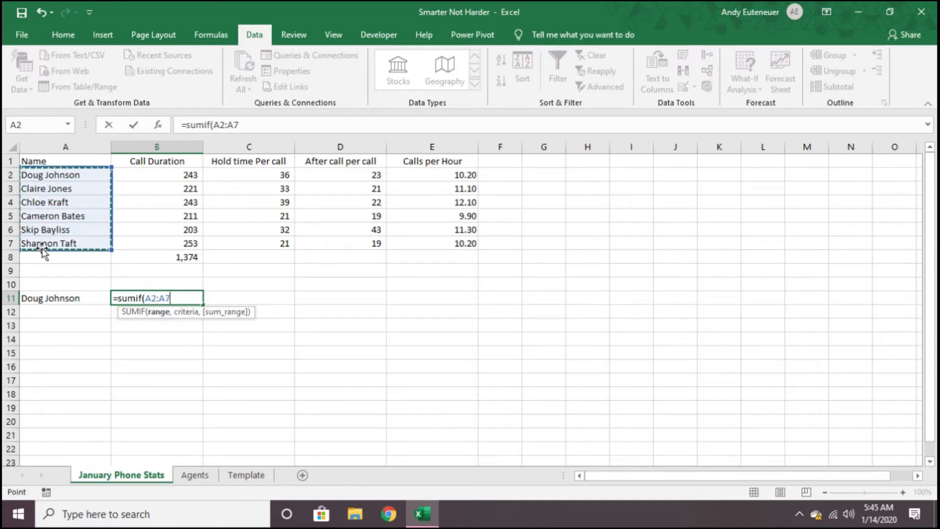
type(",")
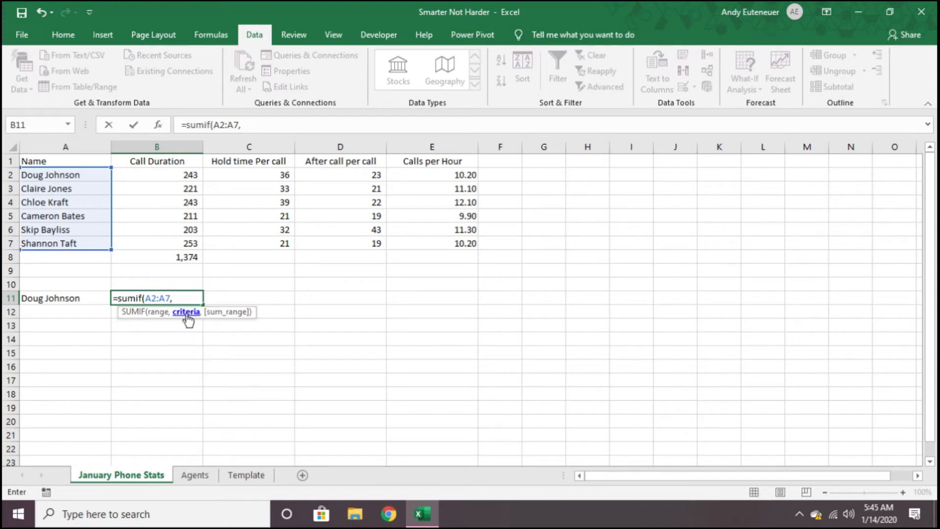
left_click(64, 298)
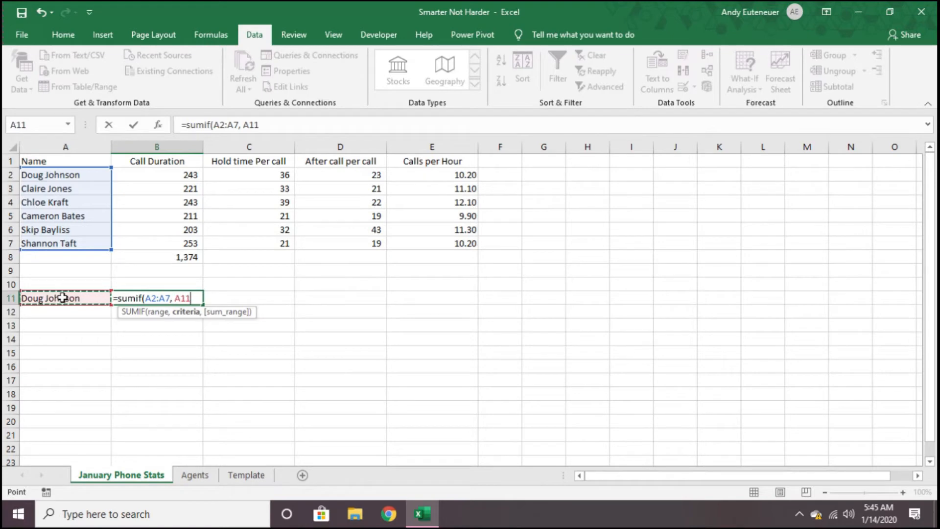
type(",")
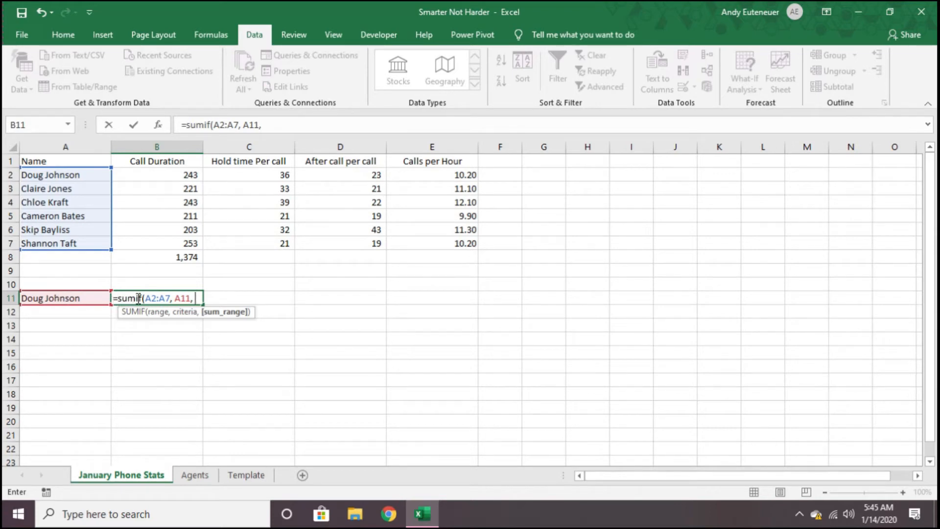
left_click_drag(189, 177, 187, 244)
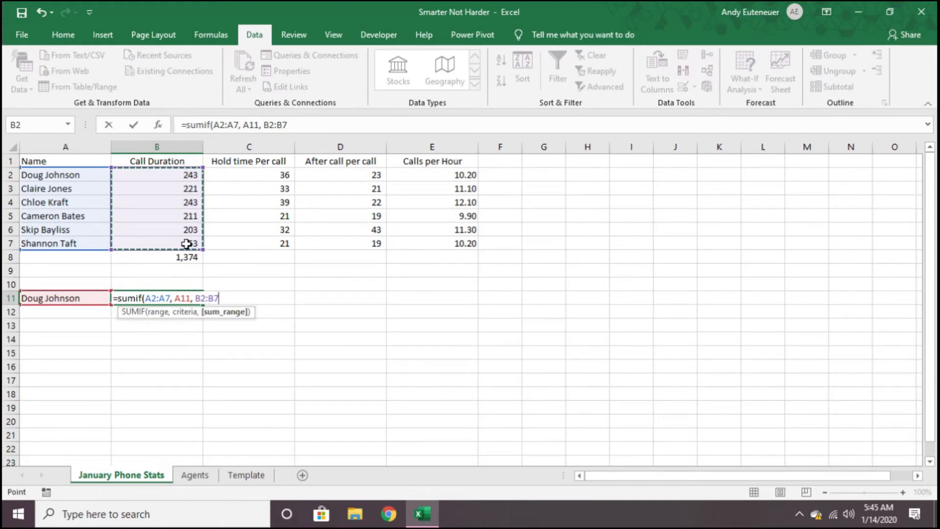
type(")")
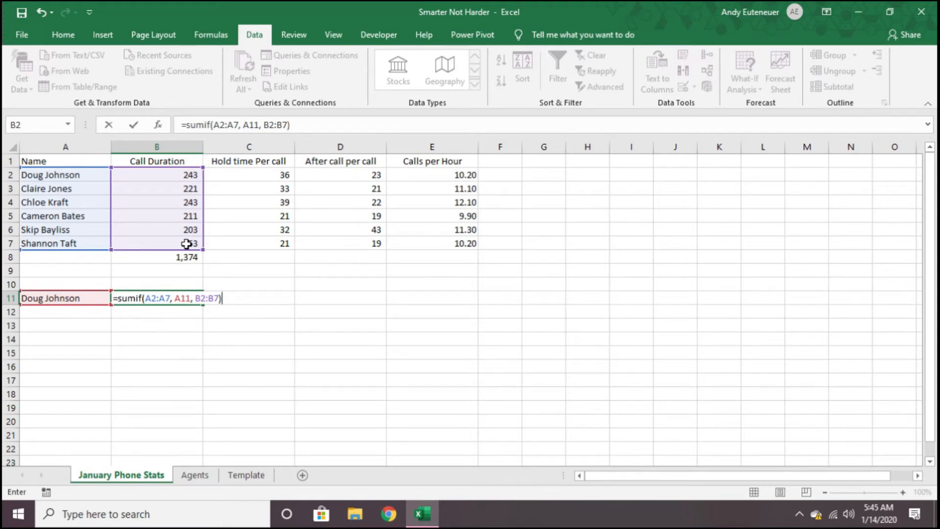
key("Return")
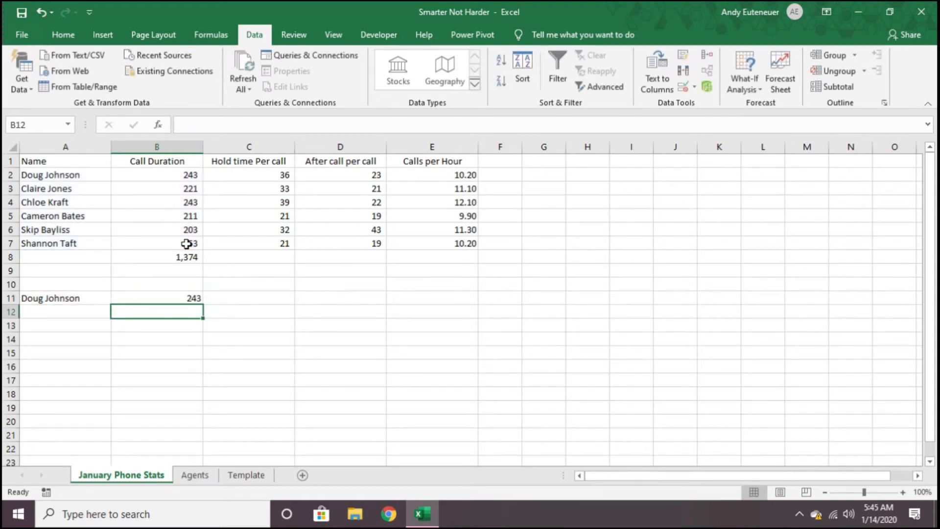
Step: Replace the lookup name in A11 with the full name of the last associate in the list
left_click(67, 297)
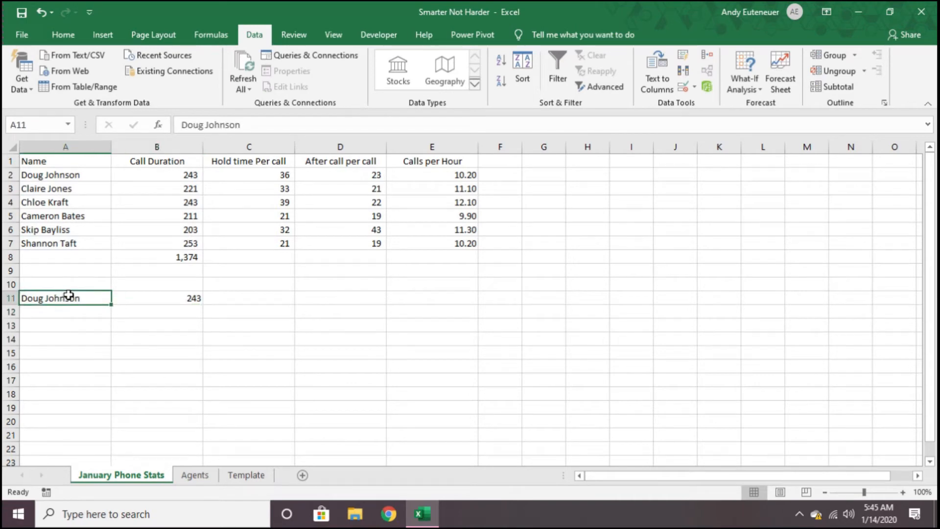
type("Shannon Taft")
key("Return")
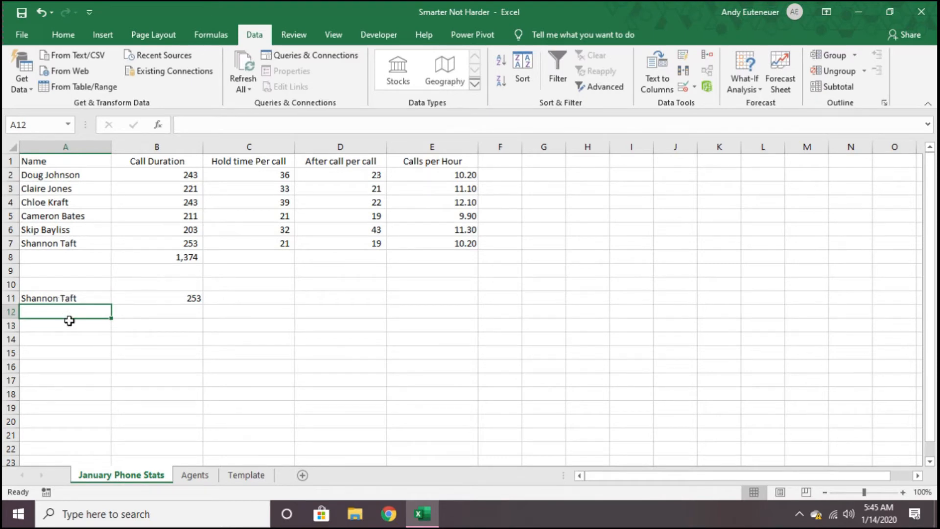
Step: In the Template sheet's Call Duration Actual cell E4, enter =SUMIF('January Phone Stats'!A2:A7, Template!B3, 'January Phone Stats'!B2:B7)
left_click(246, 474)
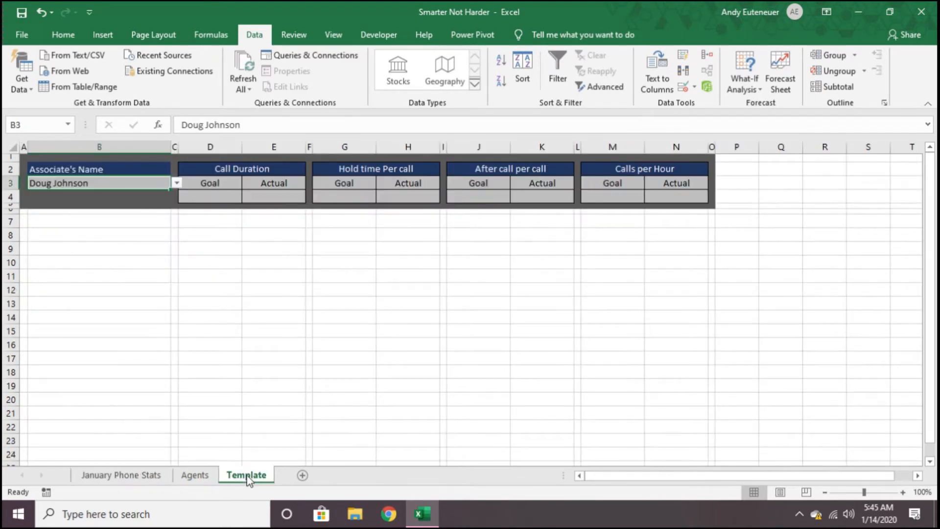
left_click(223, 195)
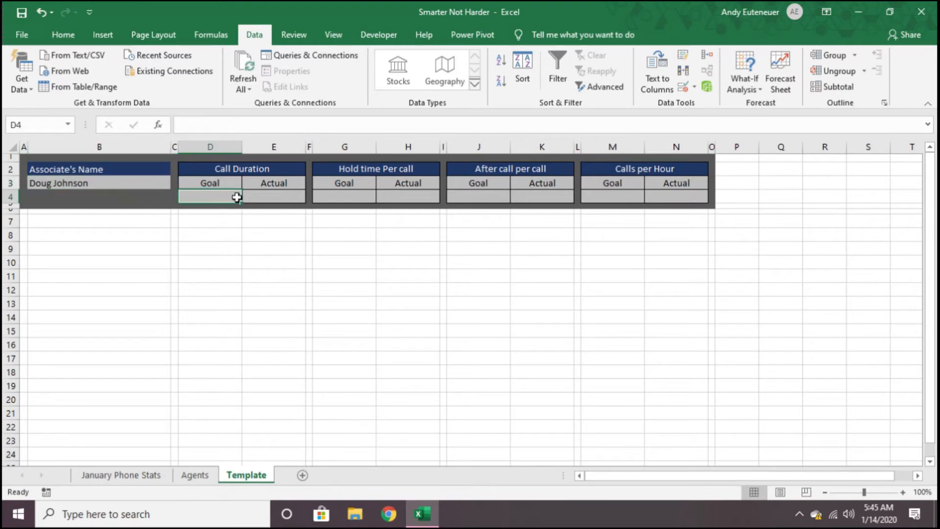
key("Right")
type("=")
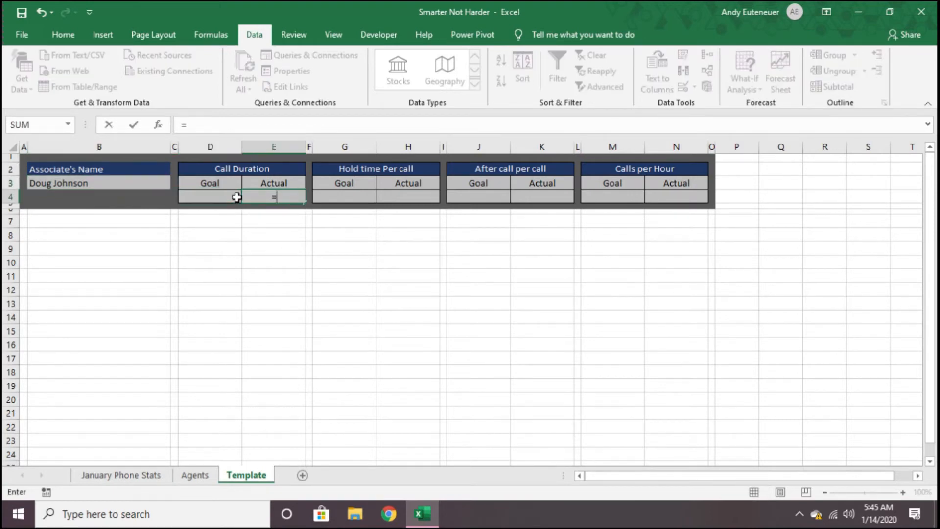
type("sumif(")
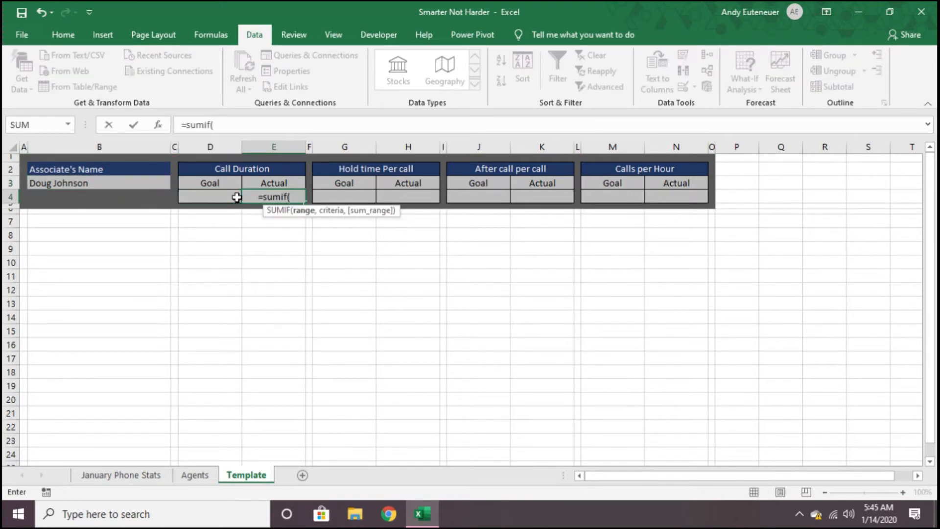
left_click(124, 477)
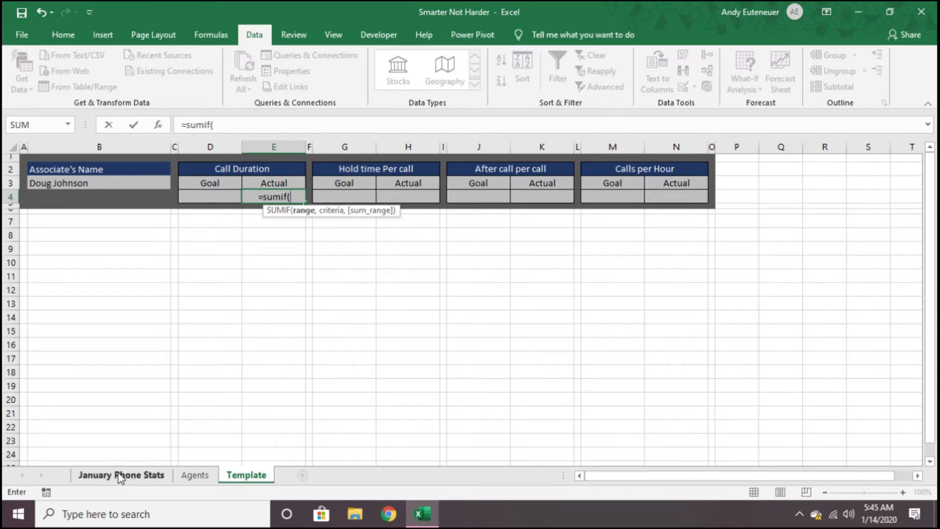
left_click(121, 479)
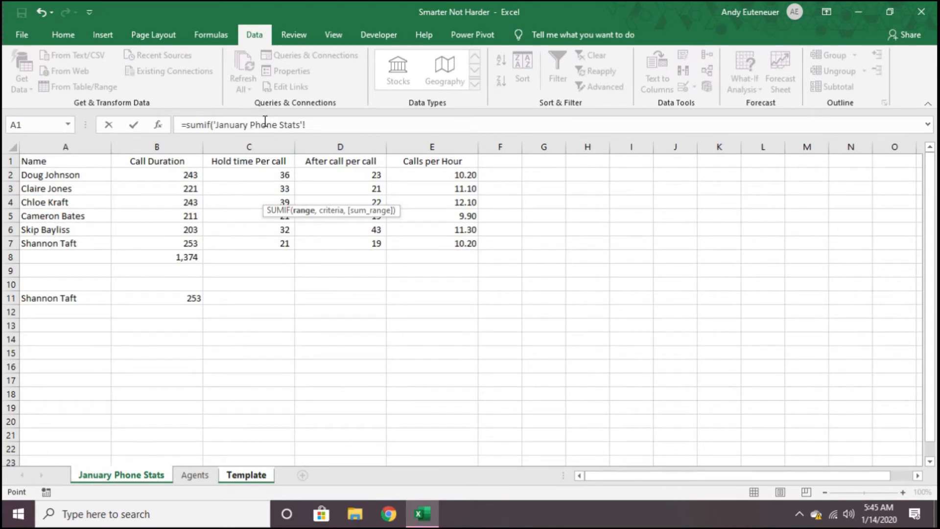
left_click_drag(64, 177, 69, 240)
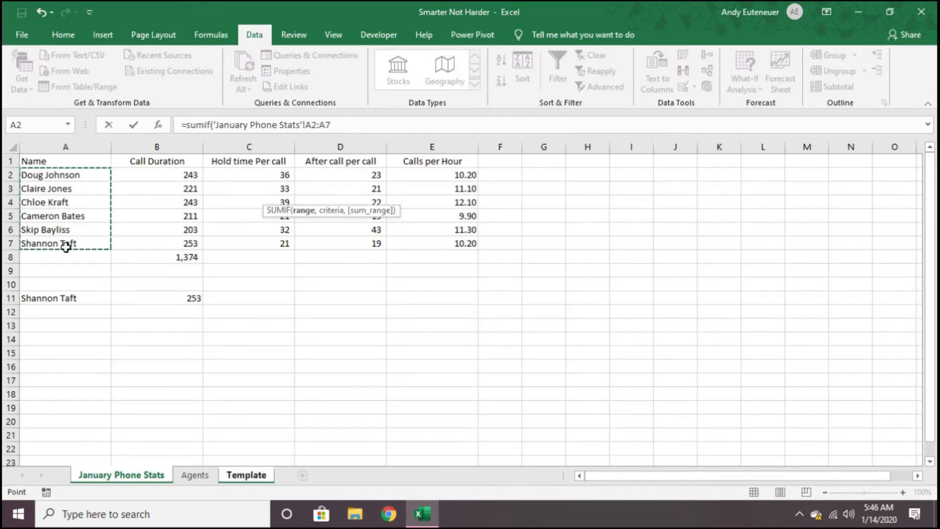
type(",")
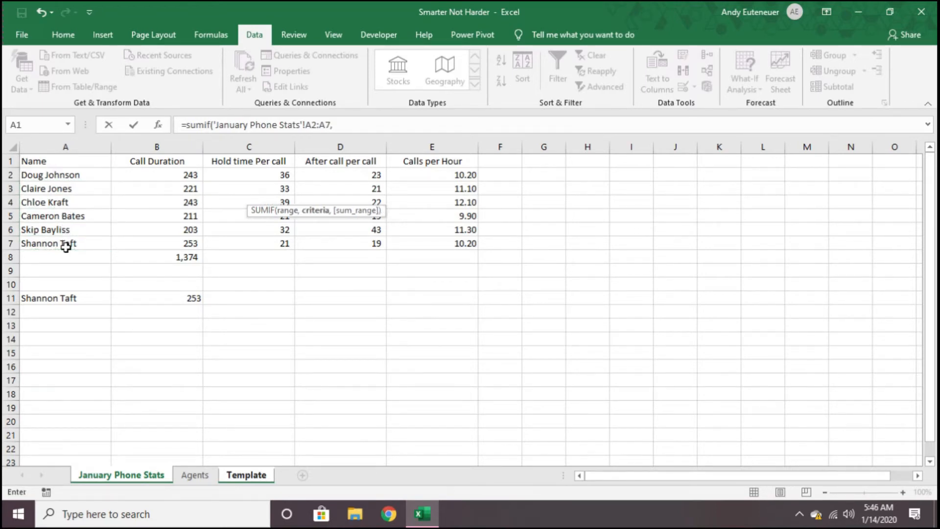
left_click(244, 475)
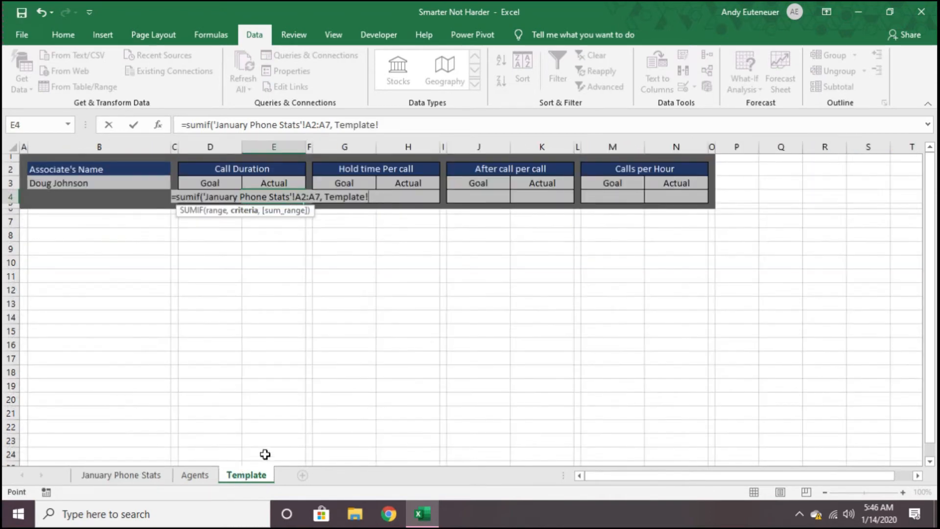
left_click(106, 183)
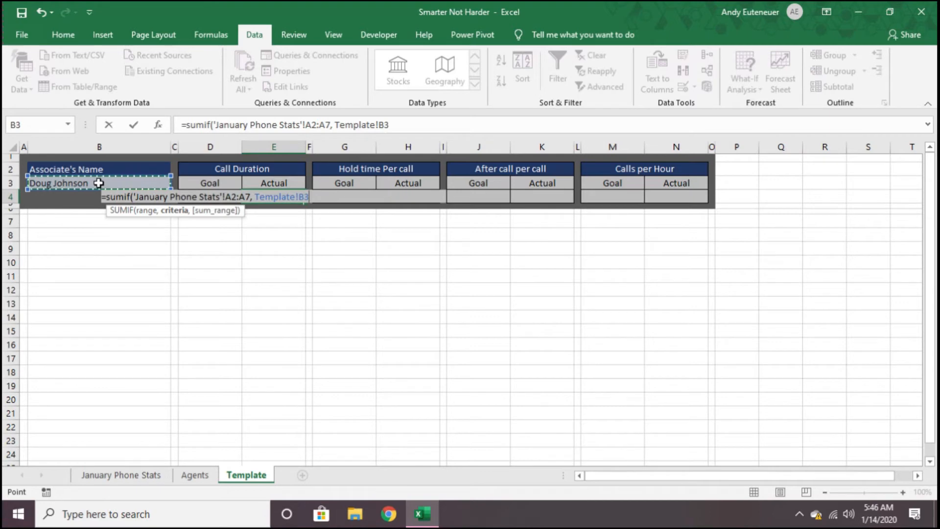
type(",")
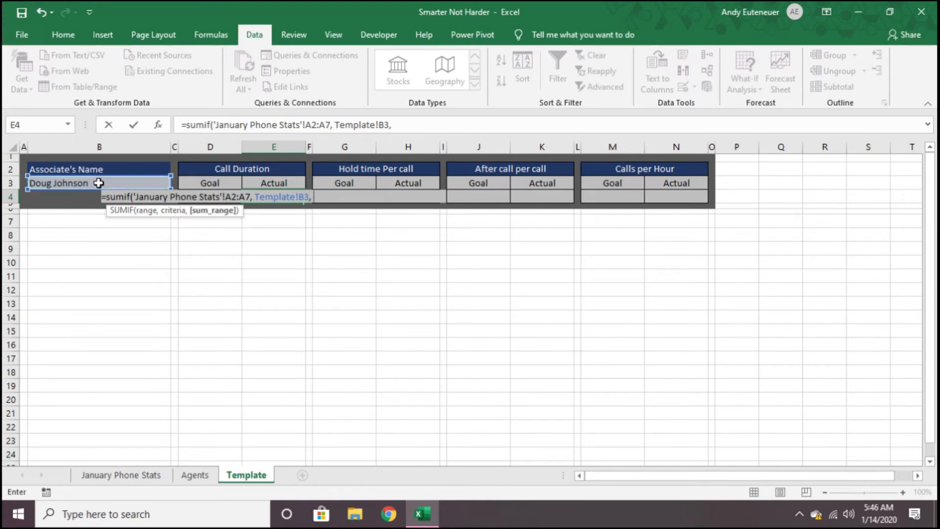
left_click(122, 475)
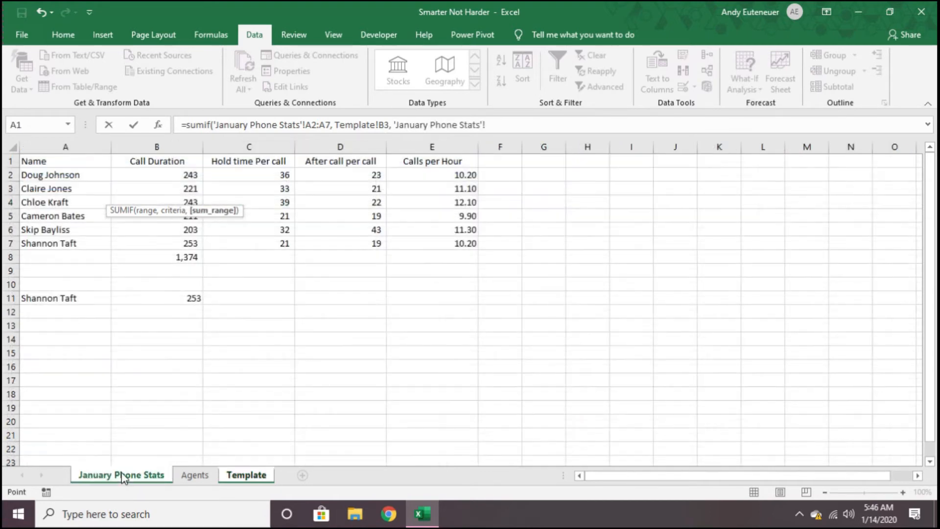
left_click_drag(169, 175, 168, 238)
type(")")
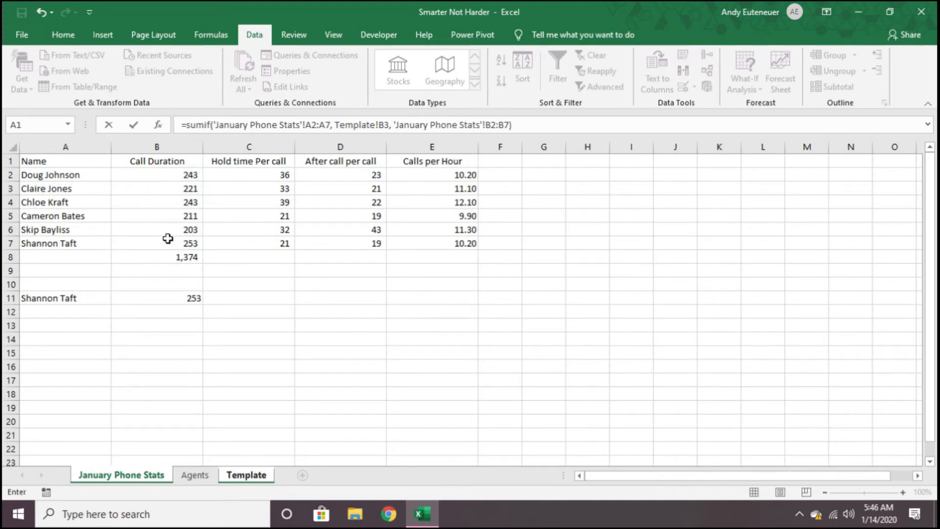
key("Return")
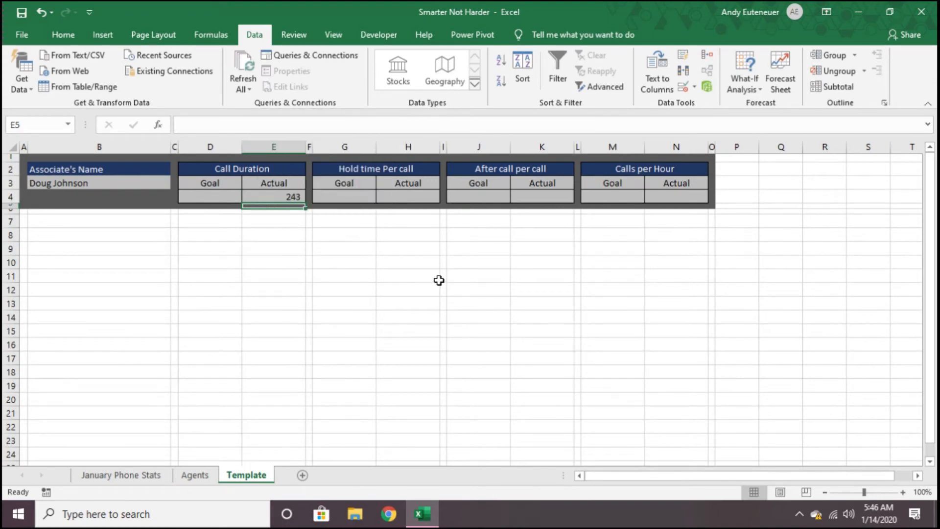
Step: Check the Call Duration formula by choosing several other associates from the B3 dropdown, ending on the first associate
left_click(155, 186)
left_click(176, 185)
left_click(146, 203)
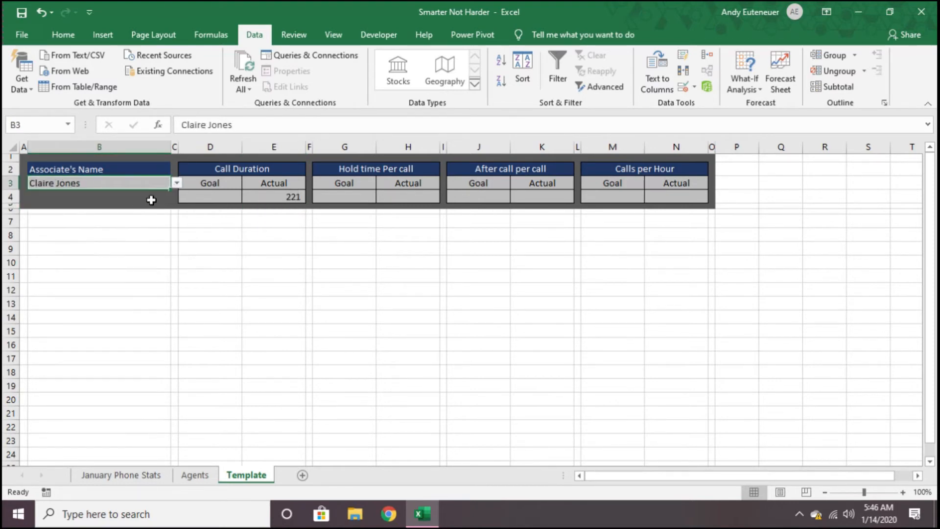
left_click(178, 185)
left_click(110, 212)
left_click(178, 184)
left_click(98, 220)
left_click(176, 183)
left_click(123, 195)
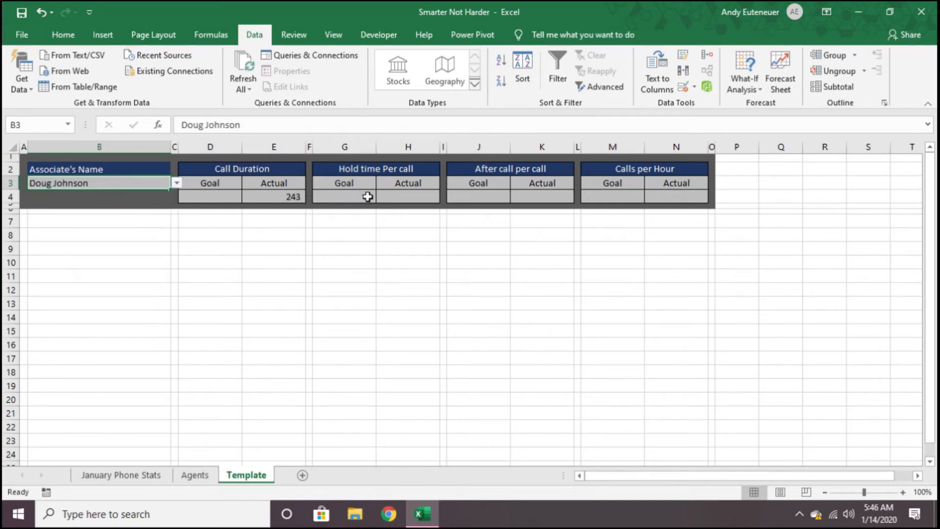
Step: In the Template sheet's Hold time Per call Actual cell H4, enter =SUMIF('January Phone Stats'!A2:A7, Template!B3, 'January Phone Stats'!C2:C7)
left_click(402, 196)
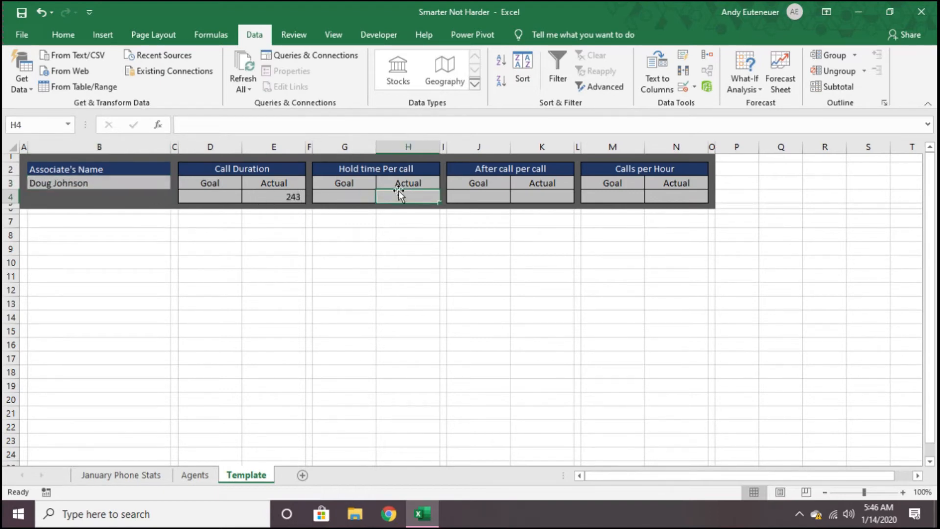
type("=s")
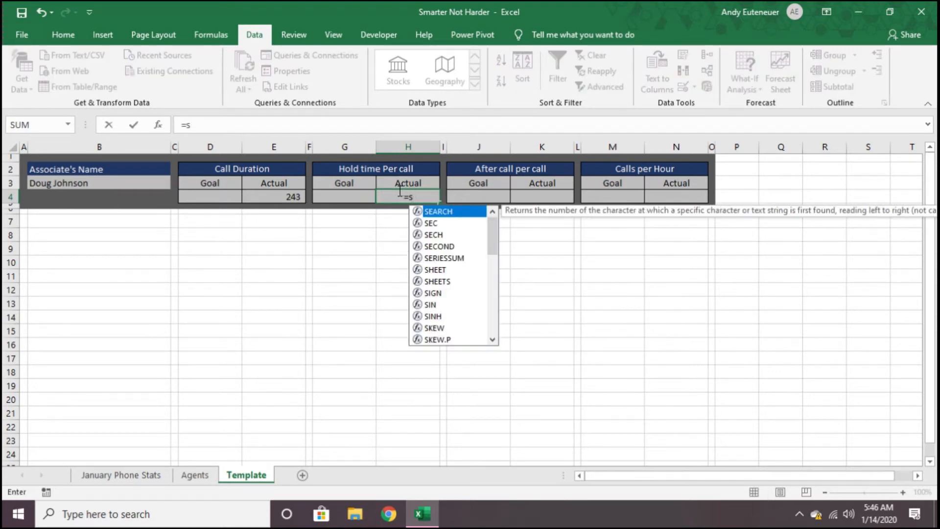
type("umif(")
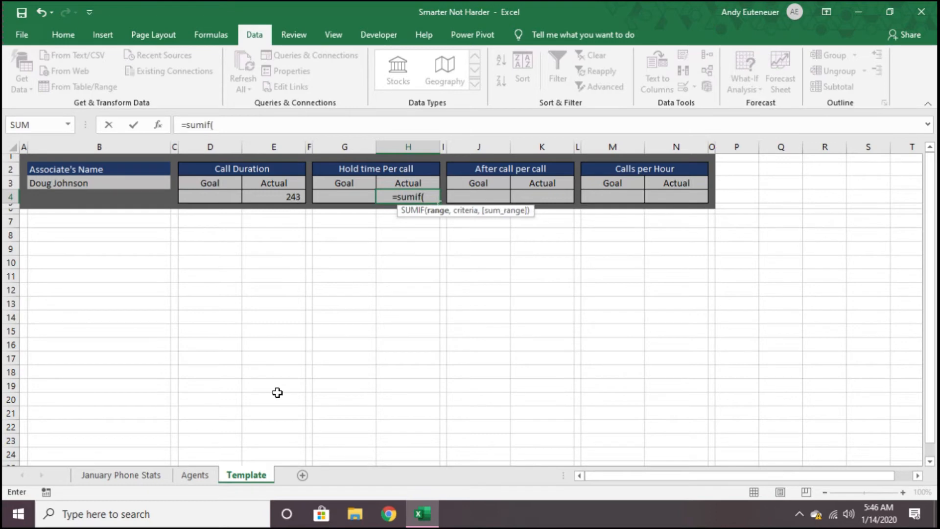
left_click(147, 474)
left_click_drag(54, 175, 56, 243)
type(",")
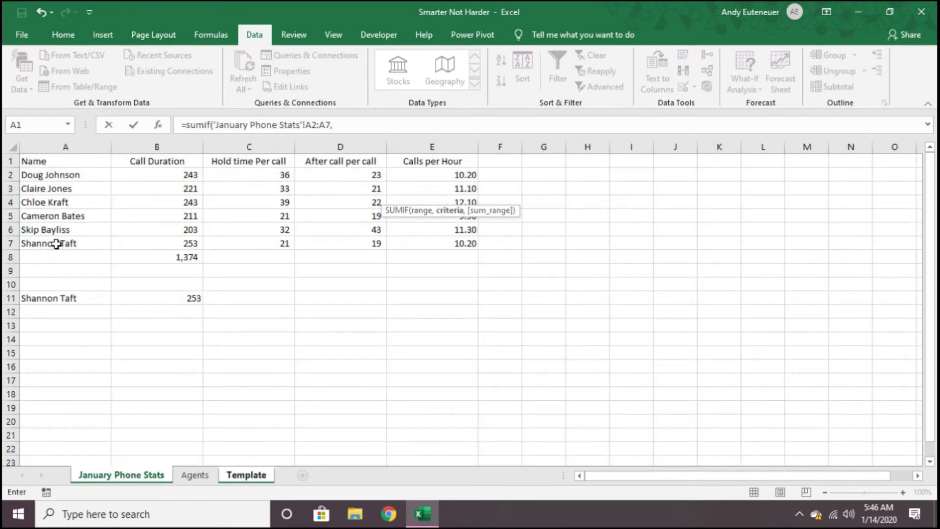
left_click(232, 479)
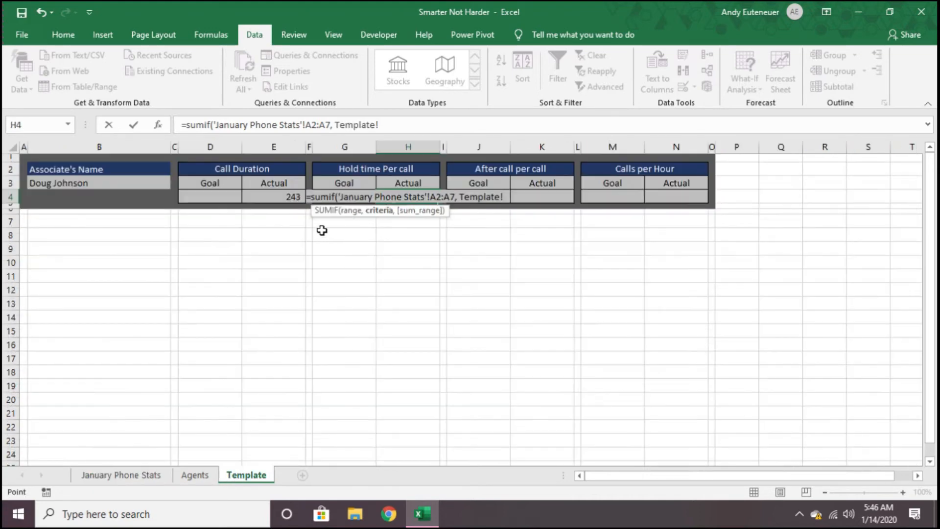
left_click(81, 182)
type(",")
left_click(97, 482)
left_click_drag(255, 174, 252, 244)
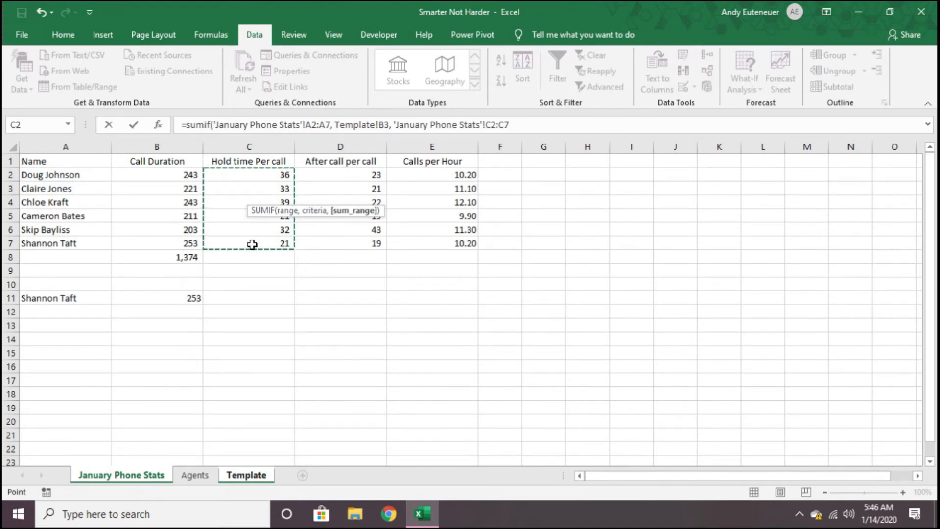
key("Return")
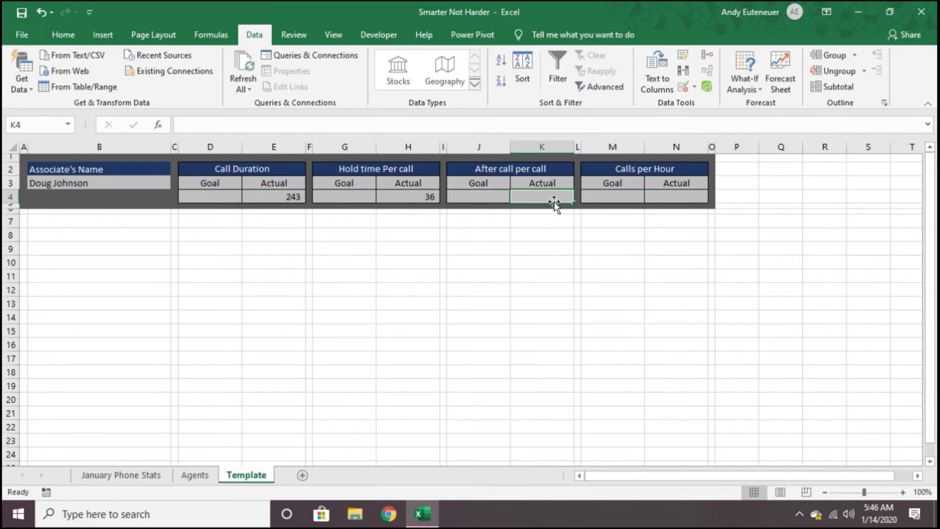
Step: In the Template sheet's After call per call Actual cell K4, enter =SUMIF('January Phone Stats'!A2:A7, Template!B3, 'January Phone Stats'!D2:D7)
type("=sumif(")
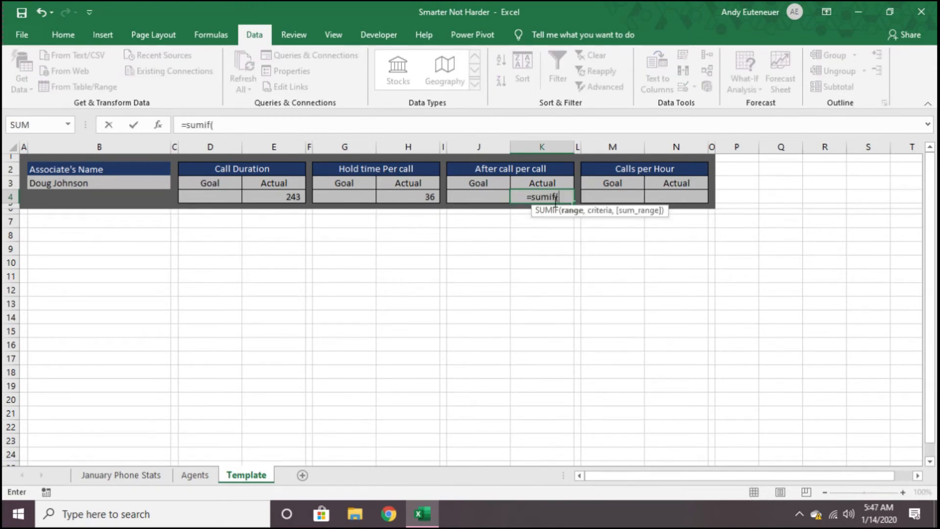
left_click(146, 476)
left_click_drag(64, 178, 58, 237)
type(",")
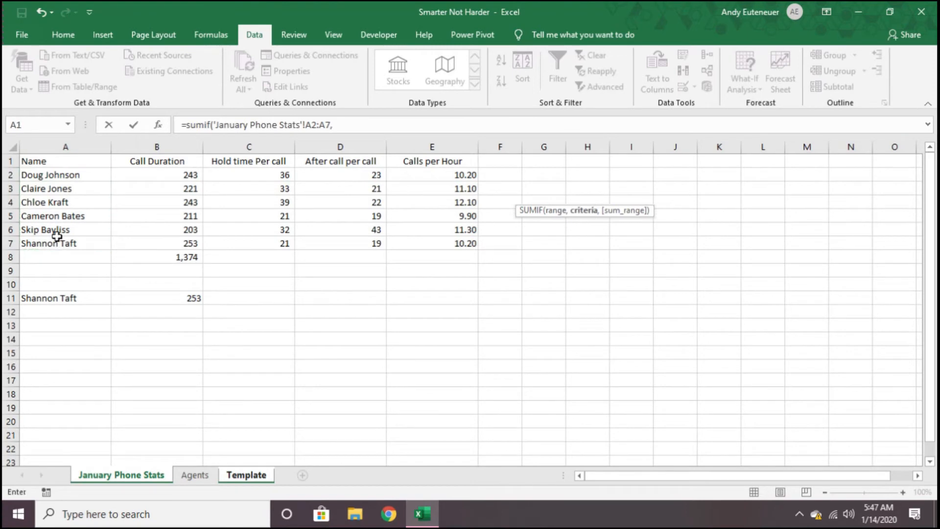
left_click(246, 475)
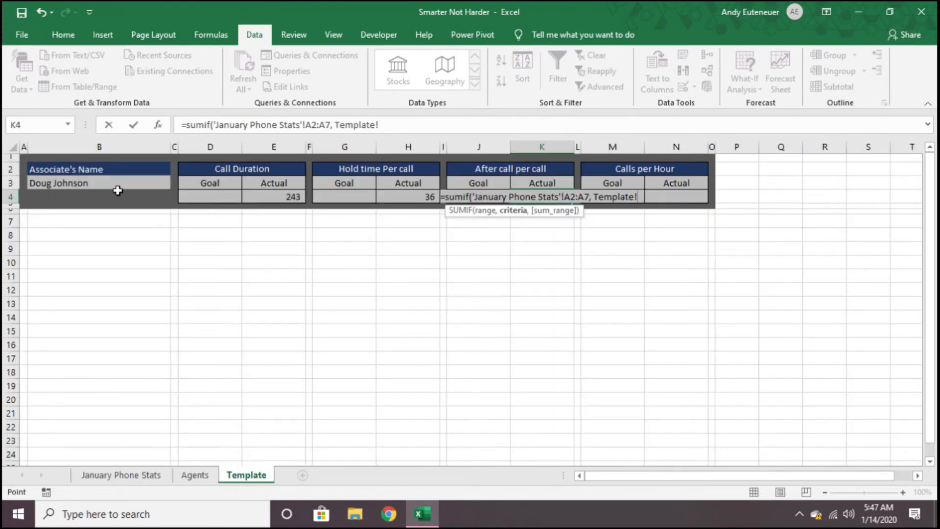
left_click(105, 183)
type(",")
left_click(117, 474)
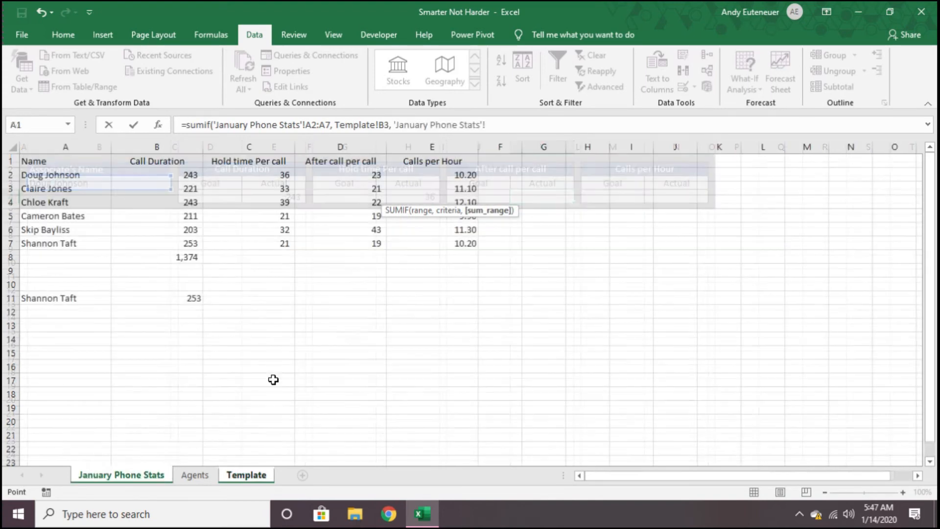
left_click_drag(342, 176, 326, 238)
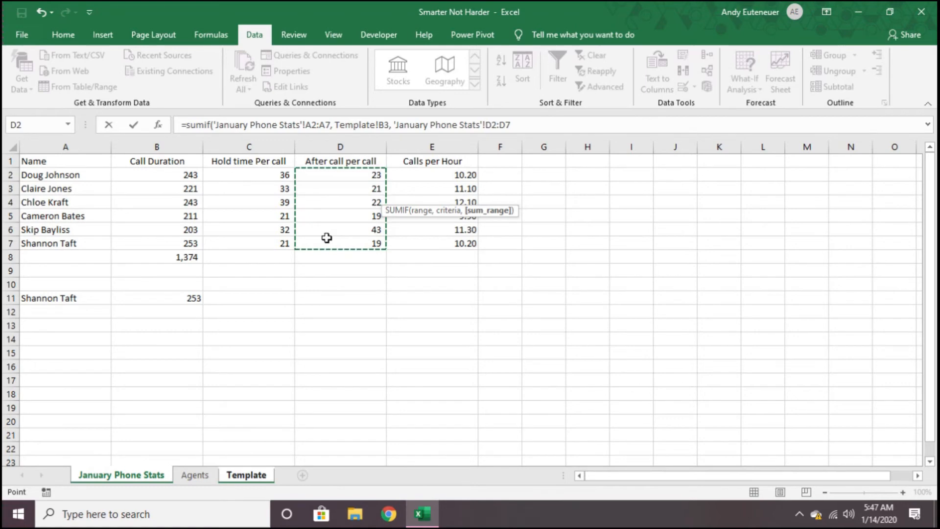
key("Return")
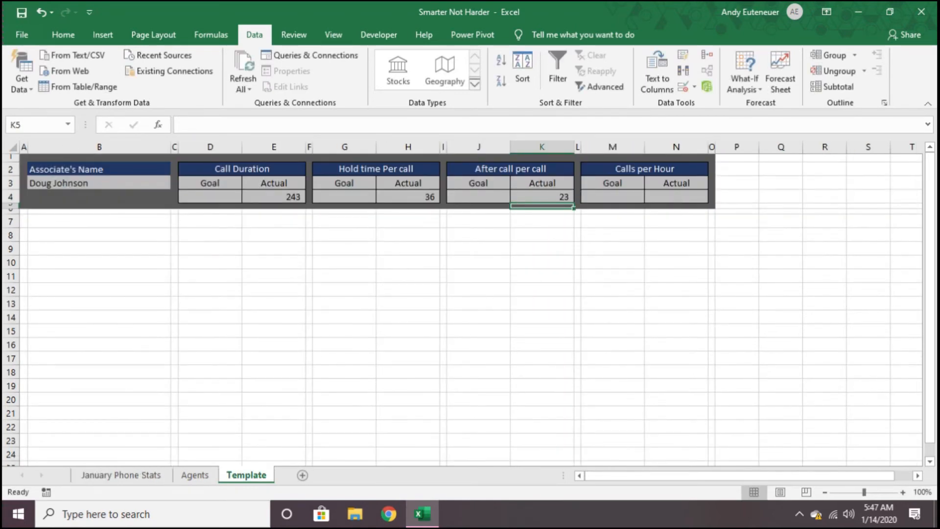
Step: In the Template sheet's Calls per Hour Actual cell N4, enter =SUMIF('January Phone Stats'!A2:A7, Template!B3, 'January Phone Stats'!E2:E7)
left_click(680, 198)
type("=sumif(")
left_click(140, 475)
left_click_drag(77, 175, 58, 239)
type(",")
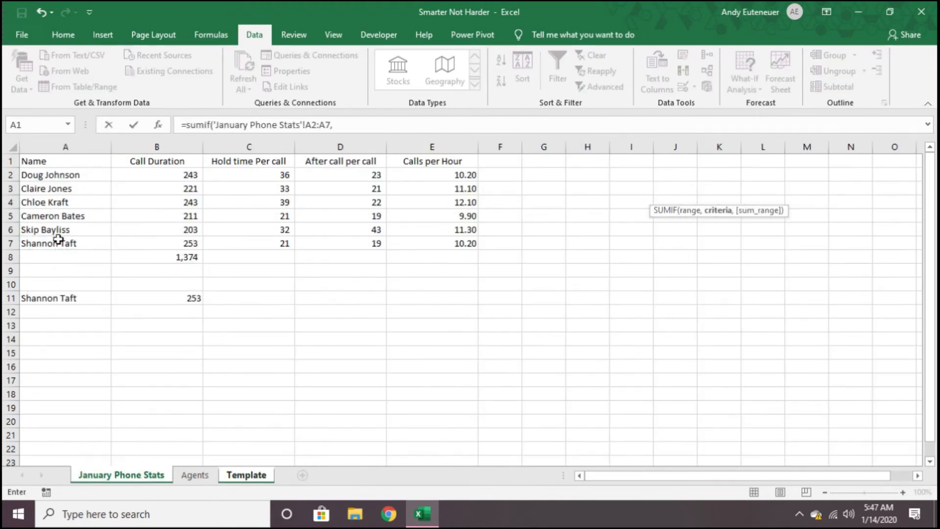
left_click(246, 475)
left_click(77, 184)
type(",")
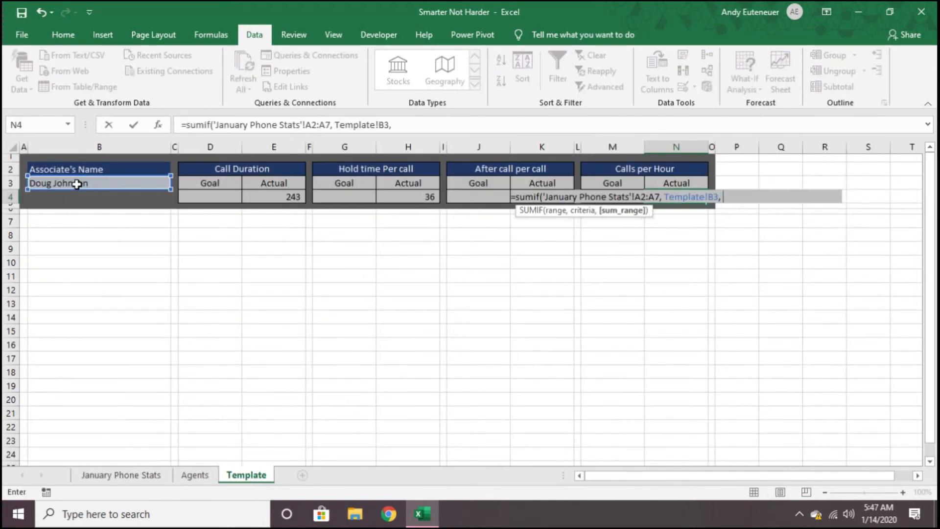
left_click(131, 475)
left_click_drag(468, 173, 461, 242)
key("Return")
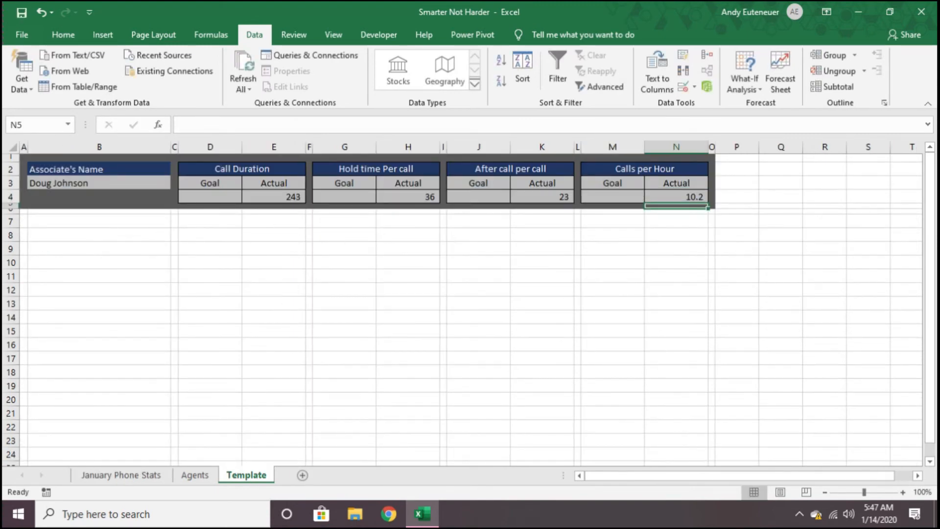
Step: Check all four Actual formulas by choosing different associates from the B3 dropdown, ending on the third associate in the list
left_click(126, 183)
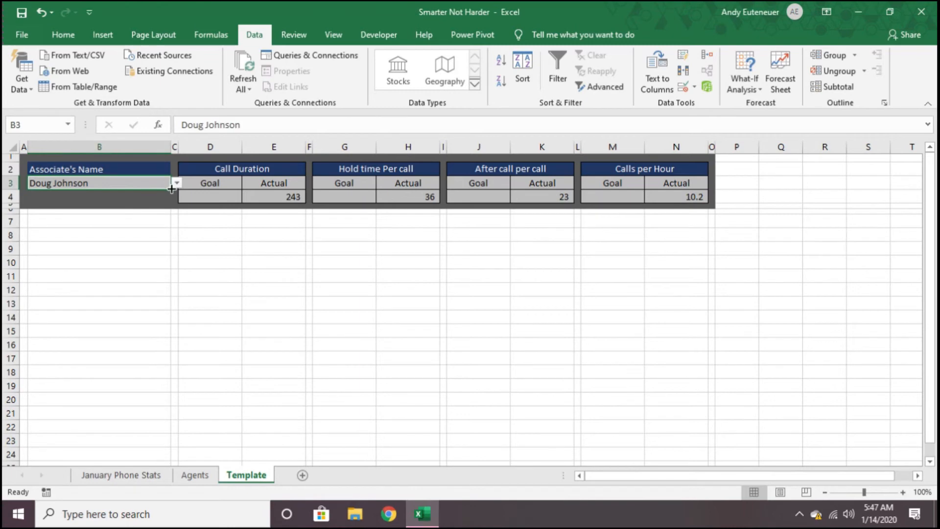
left_click(177, 184)
left_click(54, 212)
left_click(175, 183)
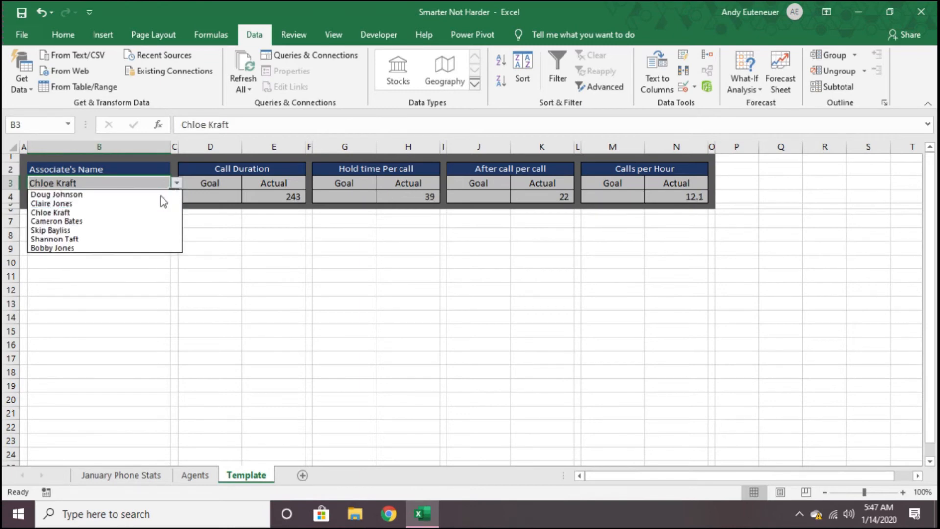
left_click(92, 230)
left_click(177, 184)
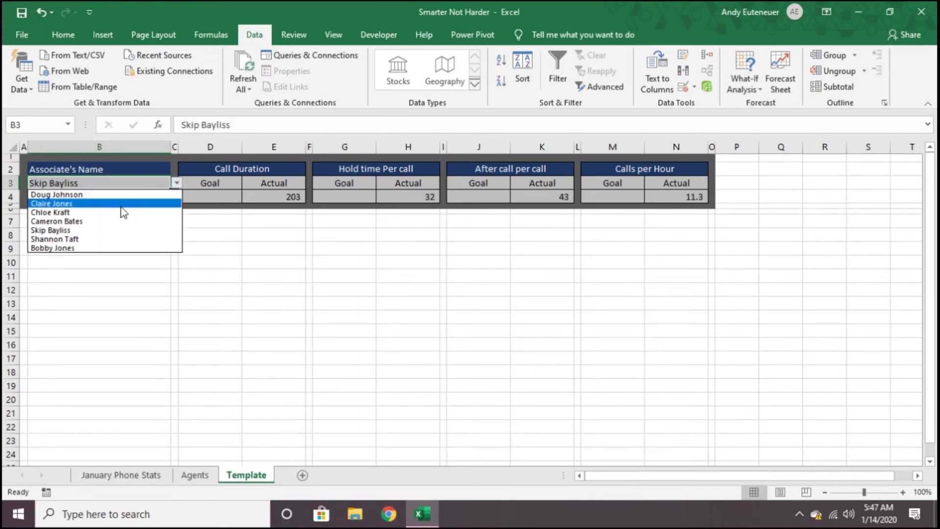
left_click(93, 214)
Step: Enter a Call Duration goal of 240 in D4 and a Hold time Per call goal of 30 in G4
left_click(216, 197)
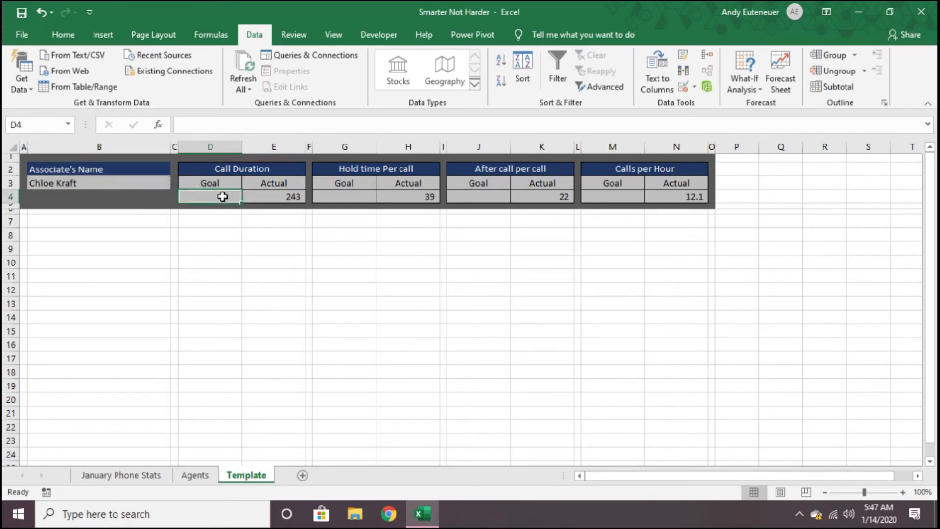
type("2")
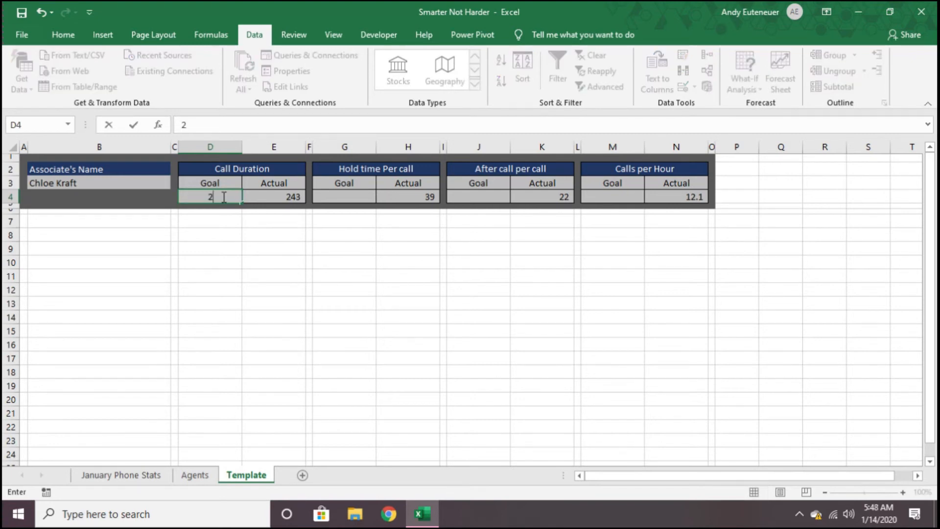
type("40")
key("Return")
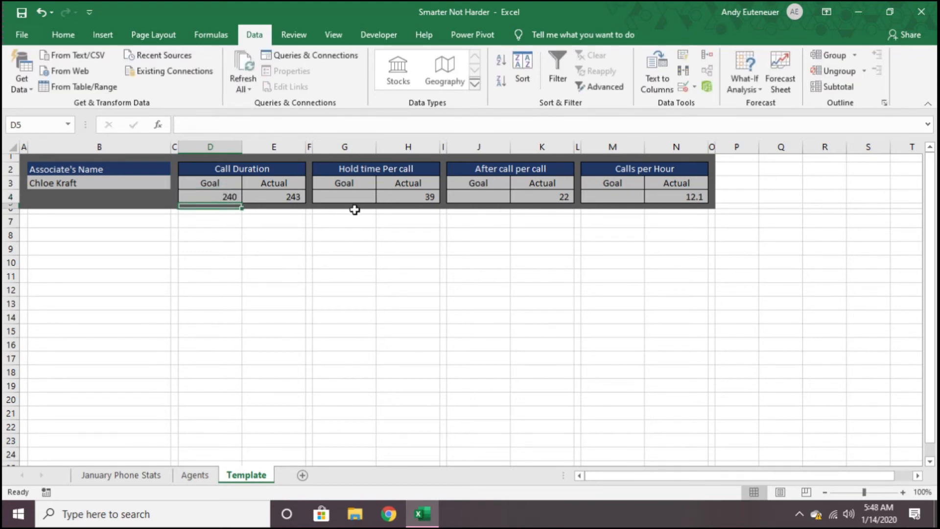
left_click(355, 198)
type("30")
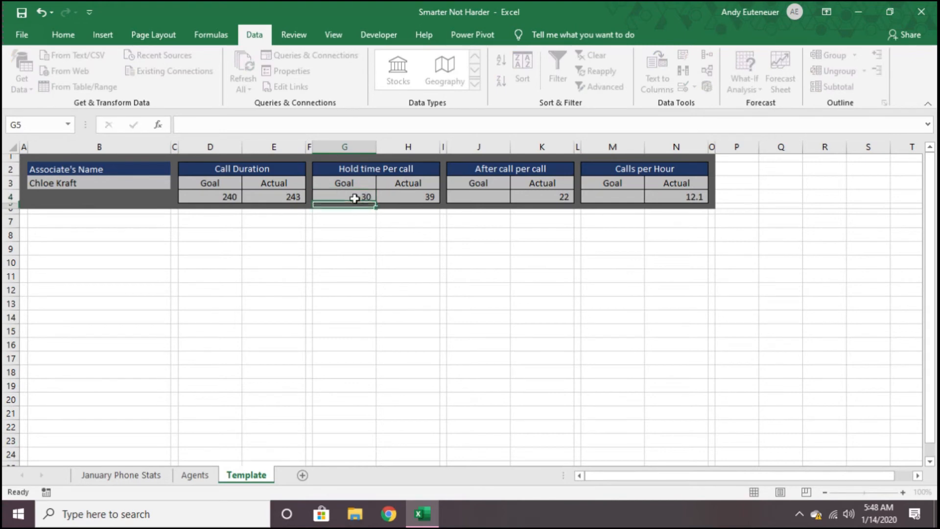
key("Return")
Step: Enter an After call per call goal of 30 in J4 and a Calls per Hour goal of 11 in M4
left_click(492, 197)
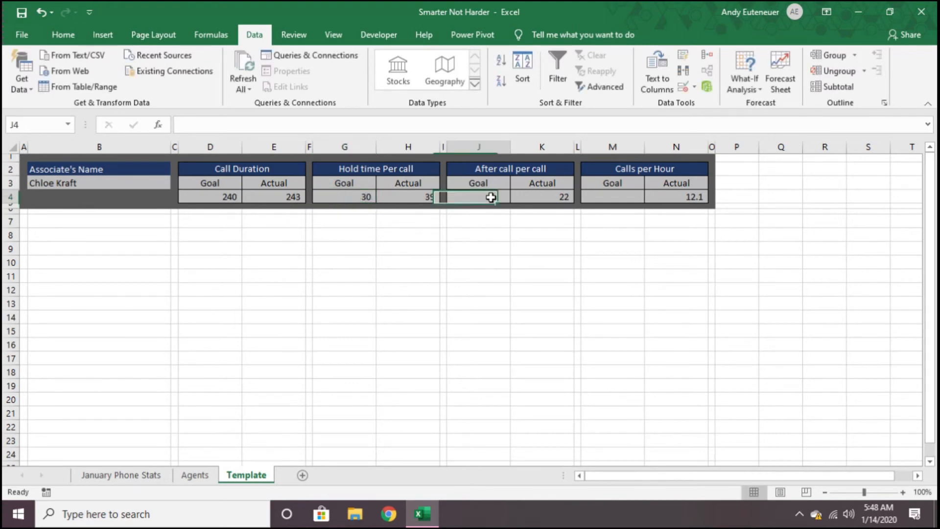
type("30")
key("Return")
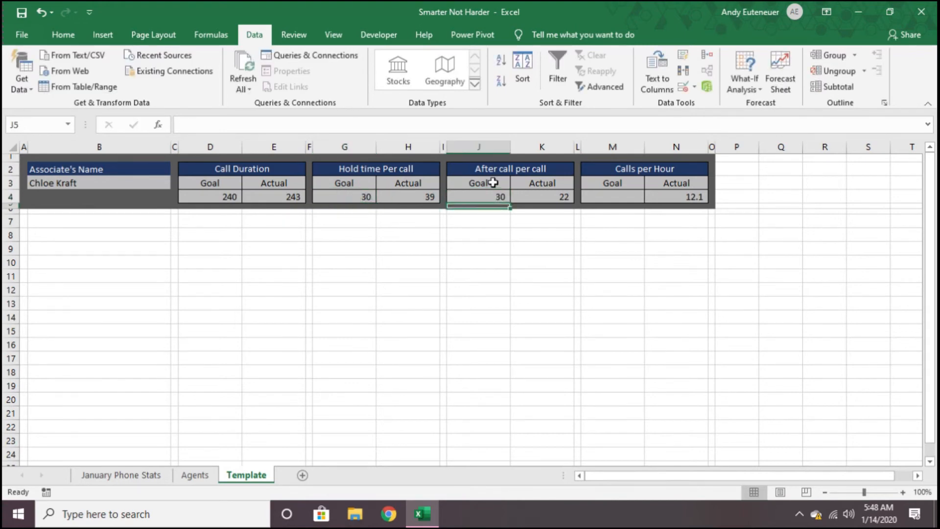
left_click(612, 196)
type("11")
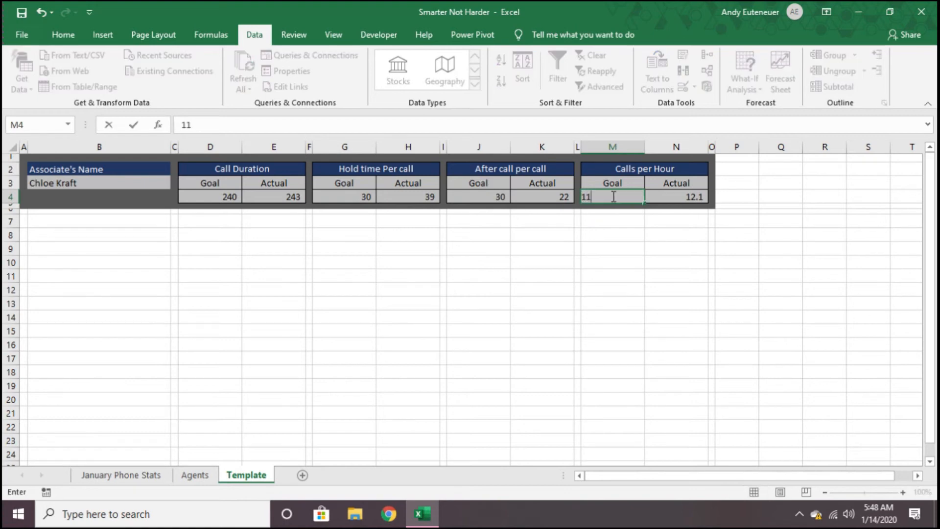
key("Return")
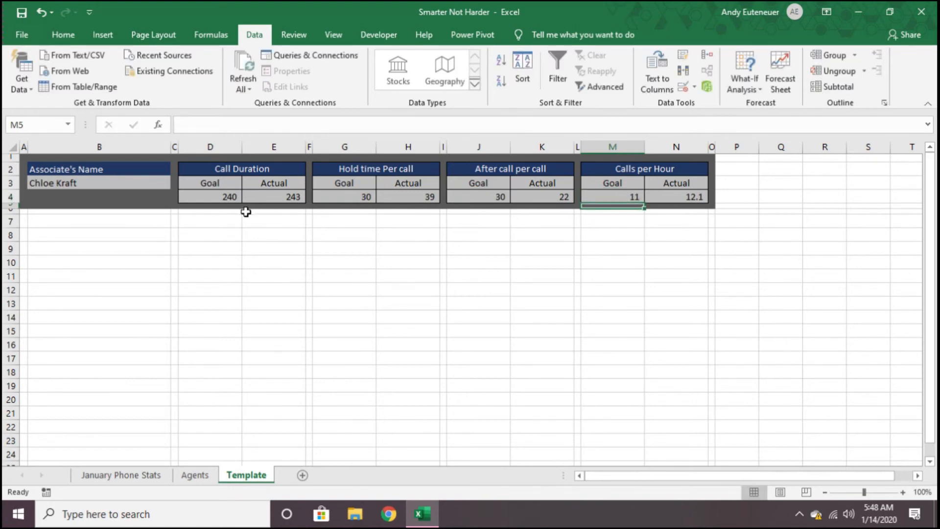
Step: Start a new conditional formatting rule for the Call Duration Actual cell E4 that formats only cells with a value greater than 240
left_click(265, 195)
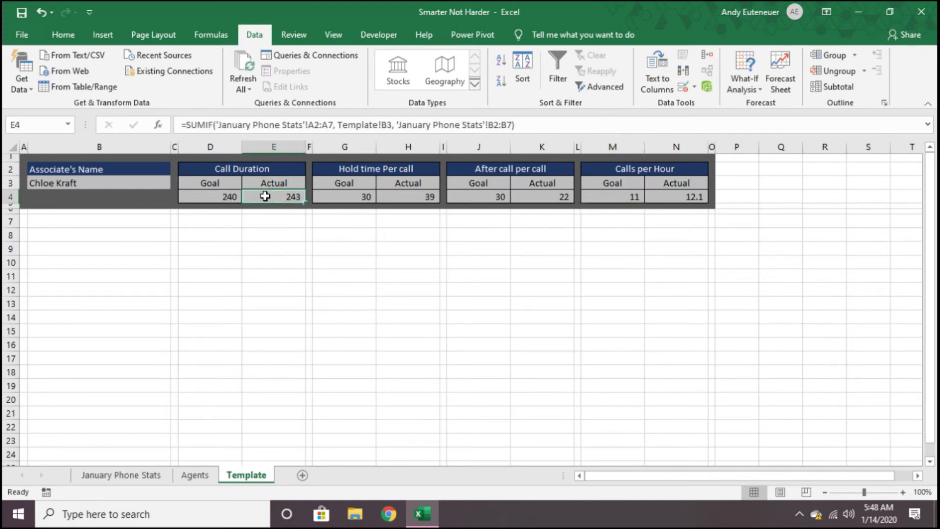
left_click(67, 38)
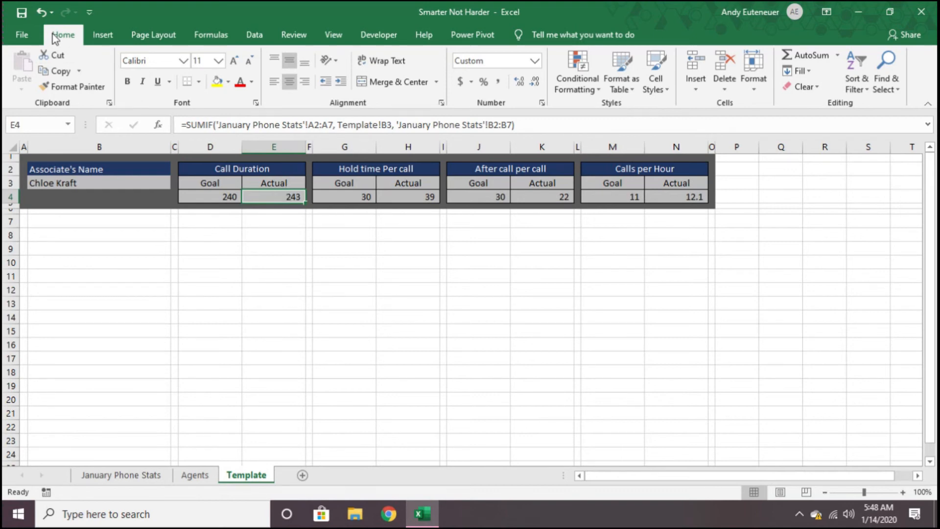
left_click(584, 87)
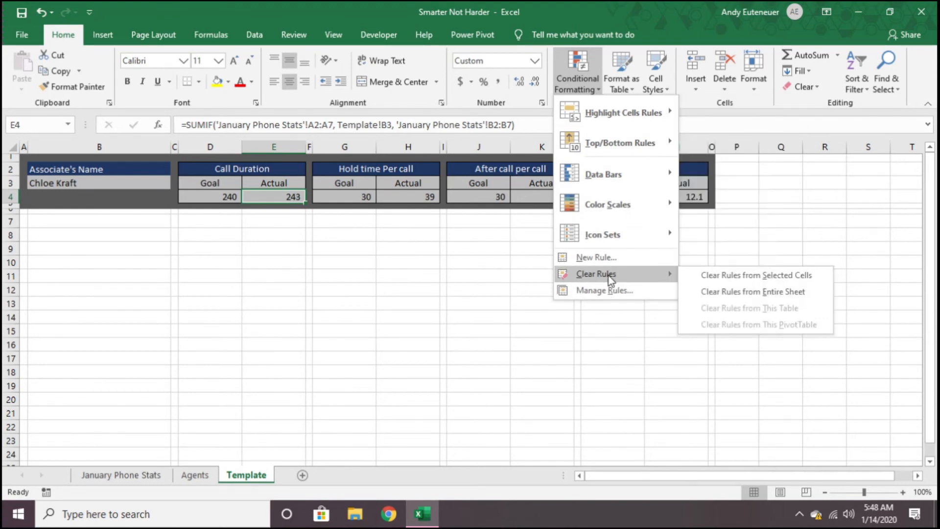
left_click(606, 259)
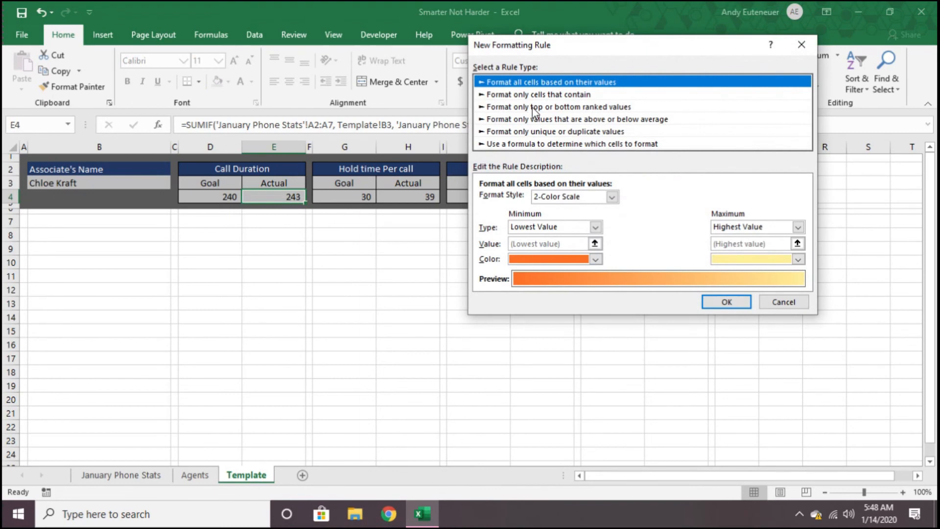
left_click(519, 95)
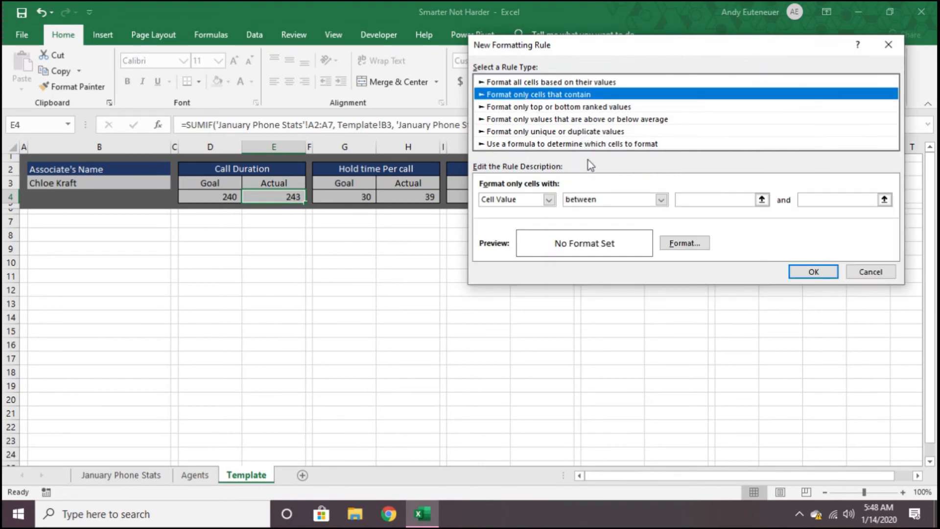
left_click(597, 198)
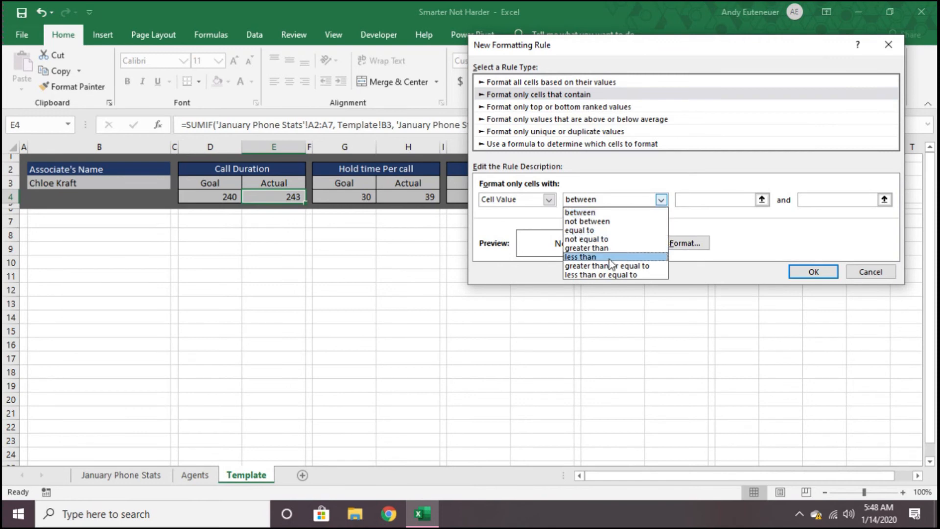
left_click(601, 248)
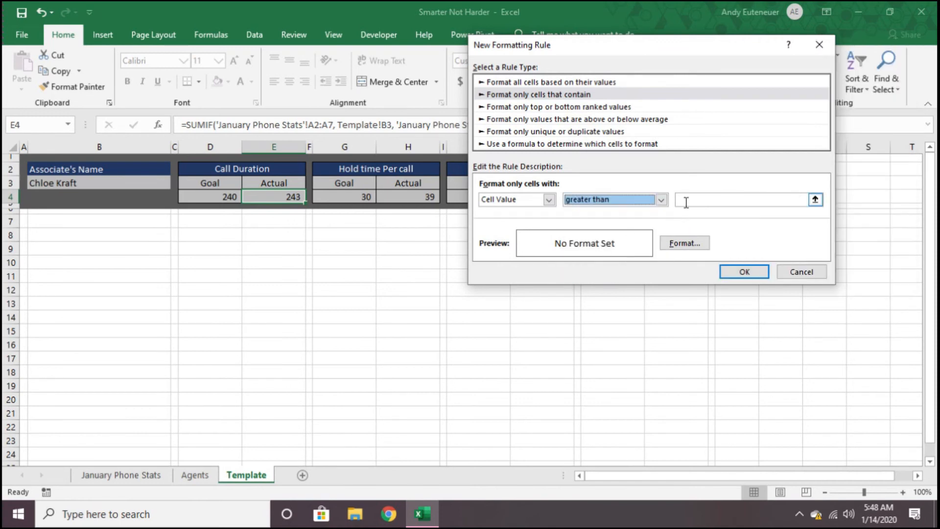
type("240")
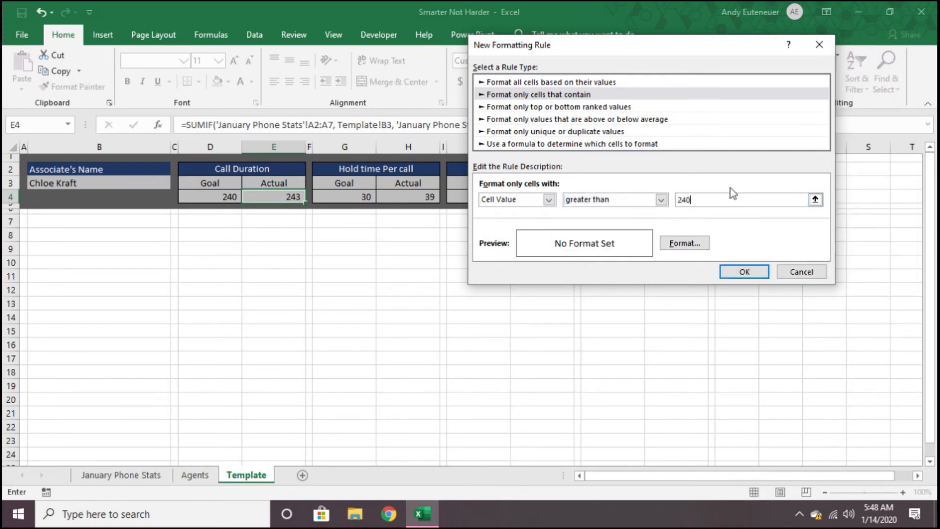
Step: Give the greater-than-240 rule a red fill and white font, and apply it to E4
left_click(700, 242)
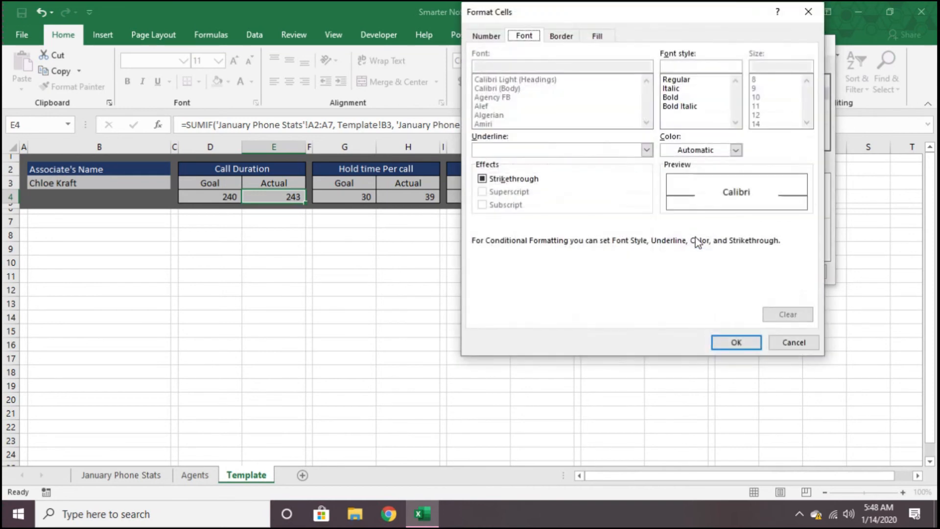
left_click(598, 36)
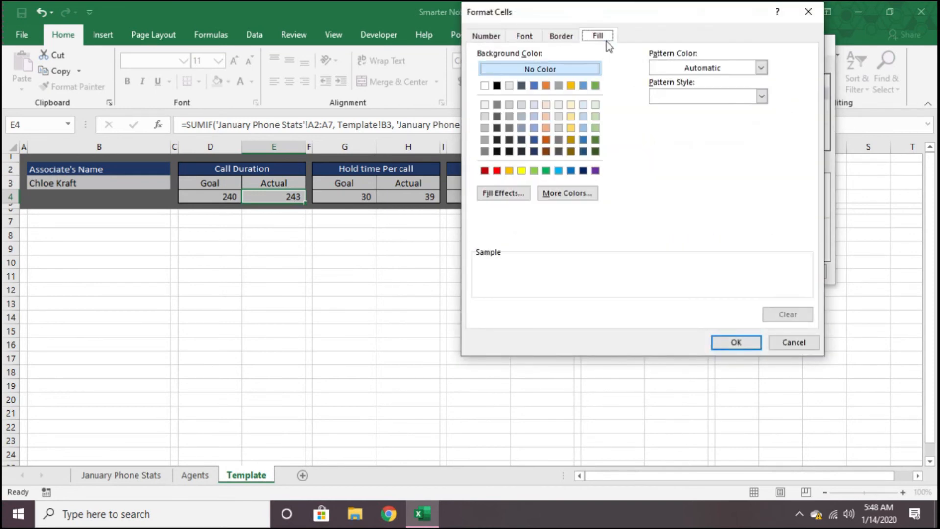
left_click(497, 170)
left_click(527, 40)
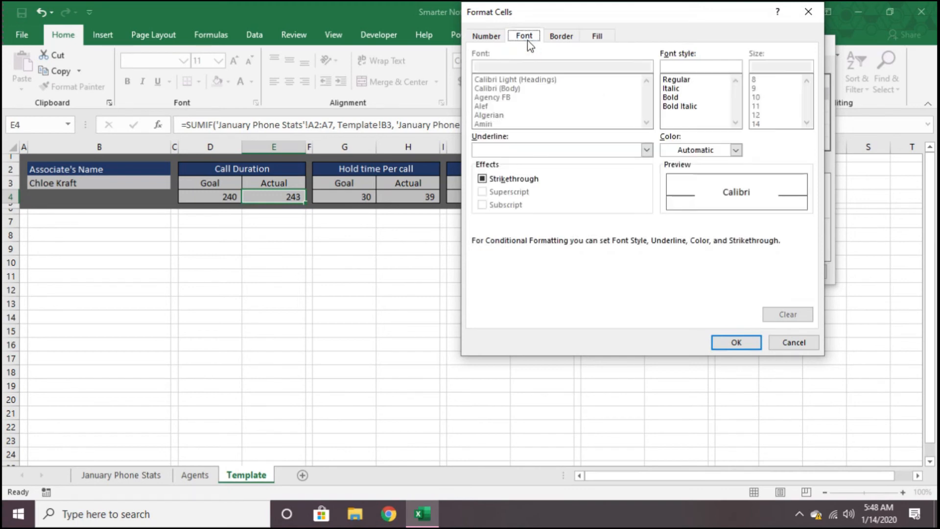
left_click(736, 152)
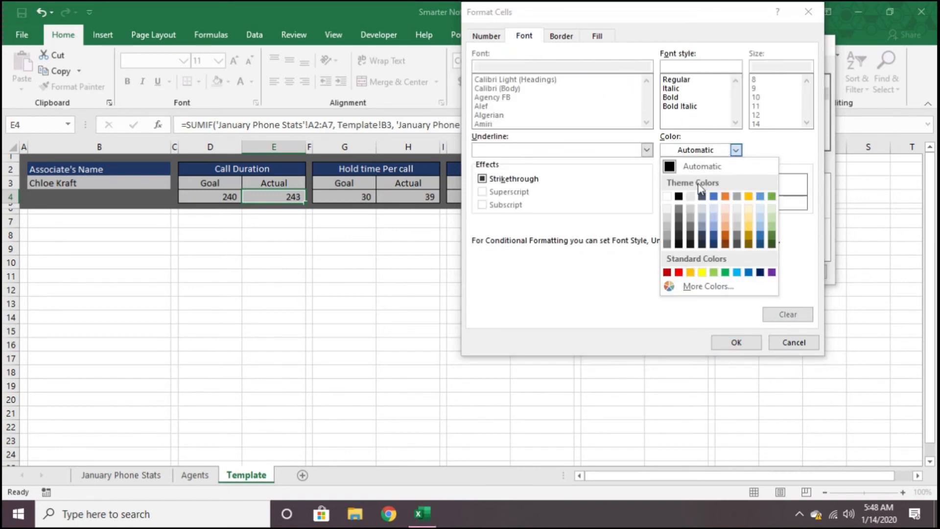
left_click(670, 197)
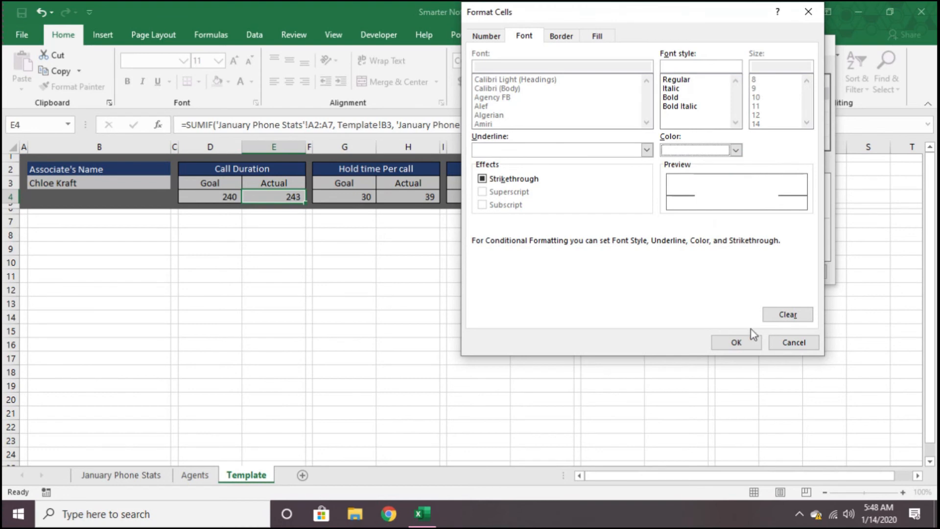
left_click(739, 343)
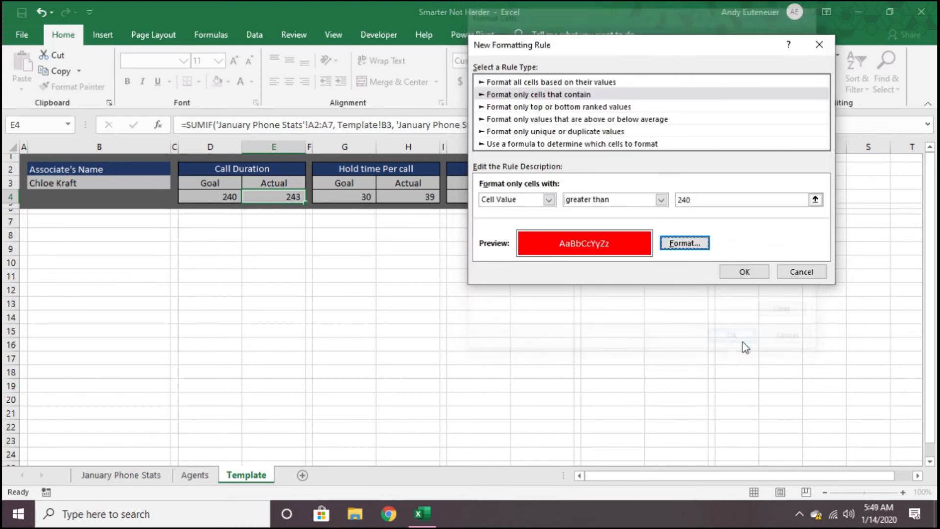
left_click(748, 272)
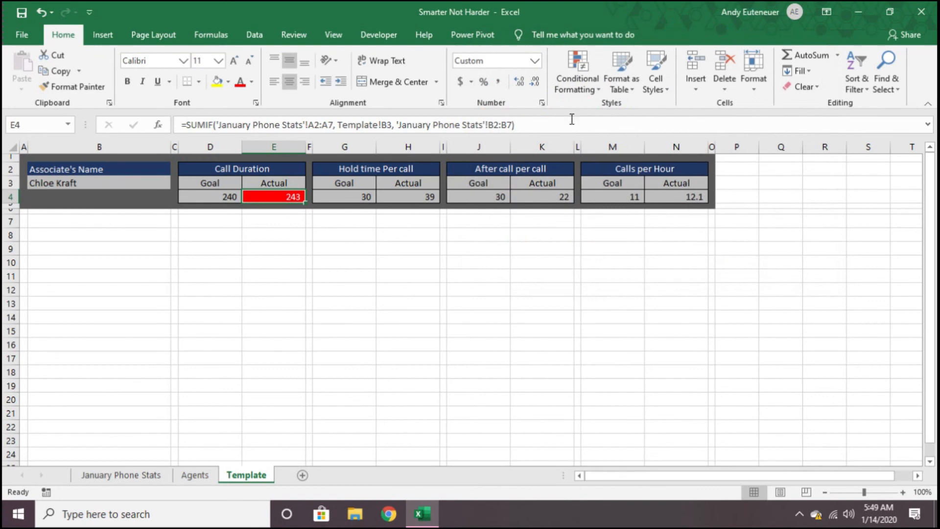
Step: Start a second conditional formatting rule for E4 that formats only cells with a value less than or equal to 240
left_click(567, 79)
left_click(594, 257)
left_click(540, 80)
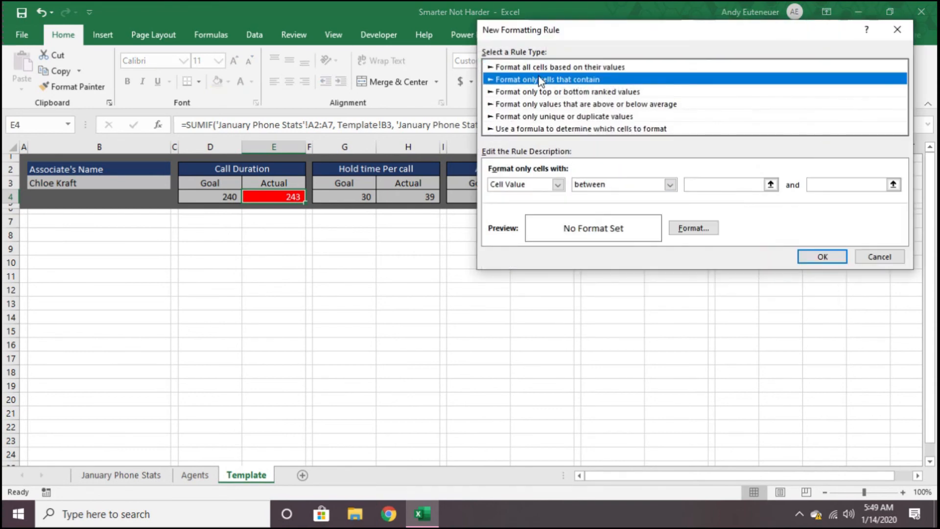
left_click(619, 192)
left_click(614, 259)
left_click(710, 185)
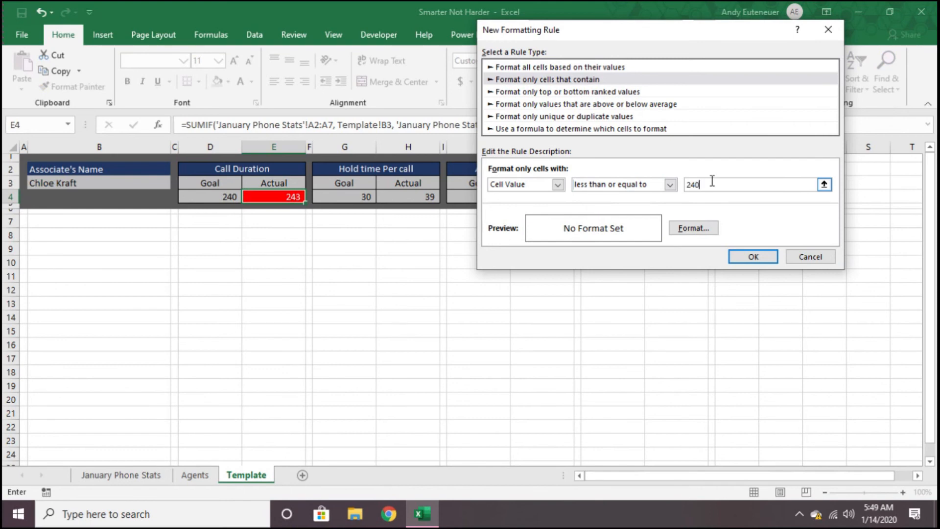
Step: Give the less-than-or-equal-to-240 rule a green fill and white font, and apply it to E4
left_click(693, 228)
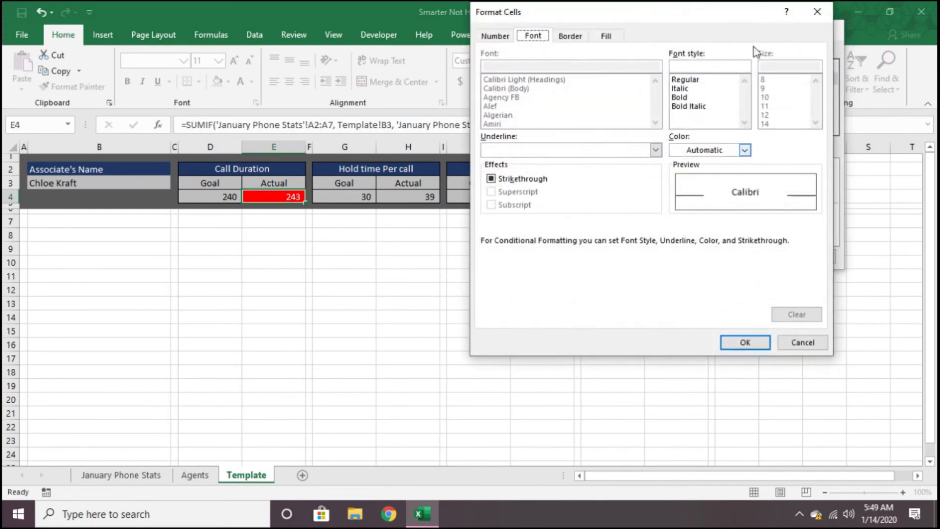
left_click(606, 35)
left_click(554, 169)
left_click(538, 38)
left_click(744, 150)
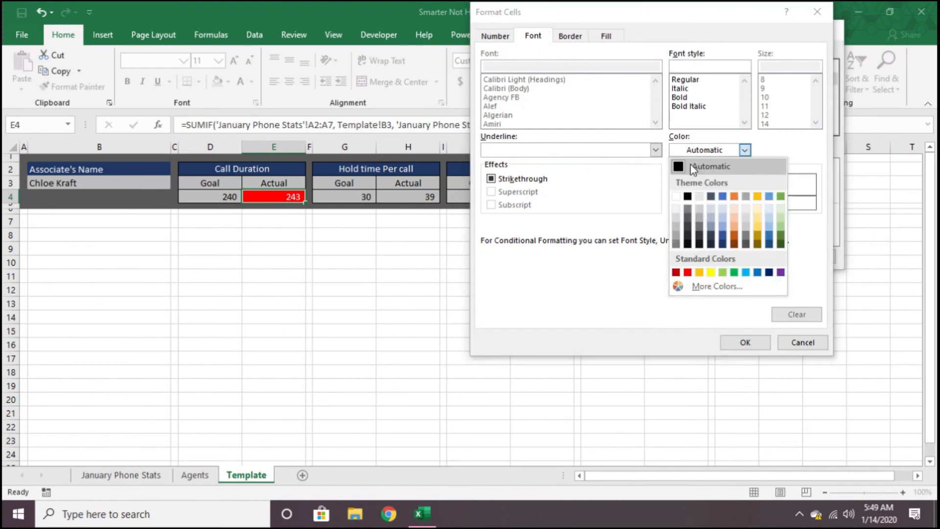
left_click(676, 198)
left_click(746, 343)
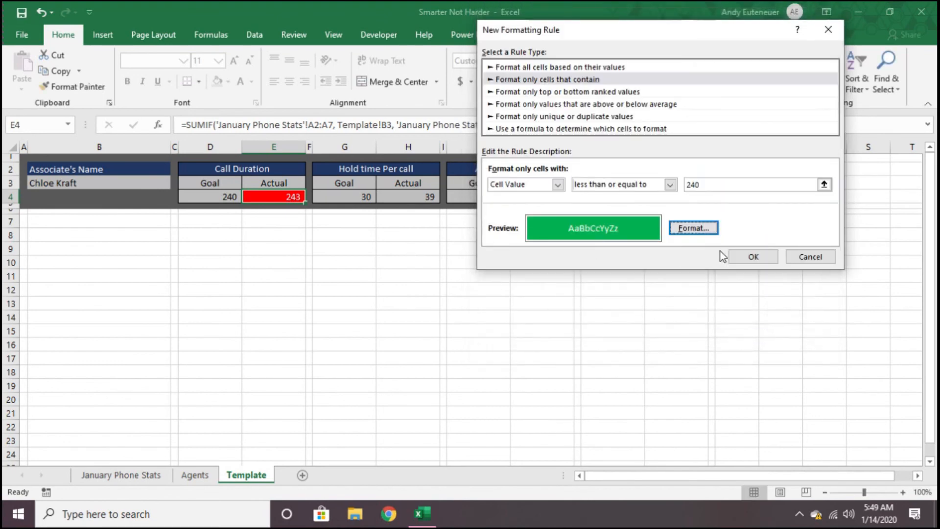
left_click(742, 254)
Step: Choose different associates in the B3 dropdown to check the Call Duration Actual cell's color formatting
left_click(139, 182)
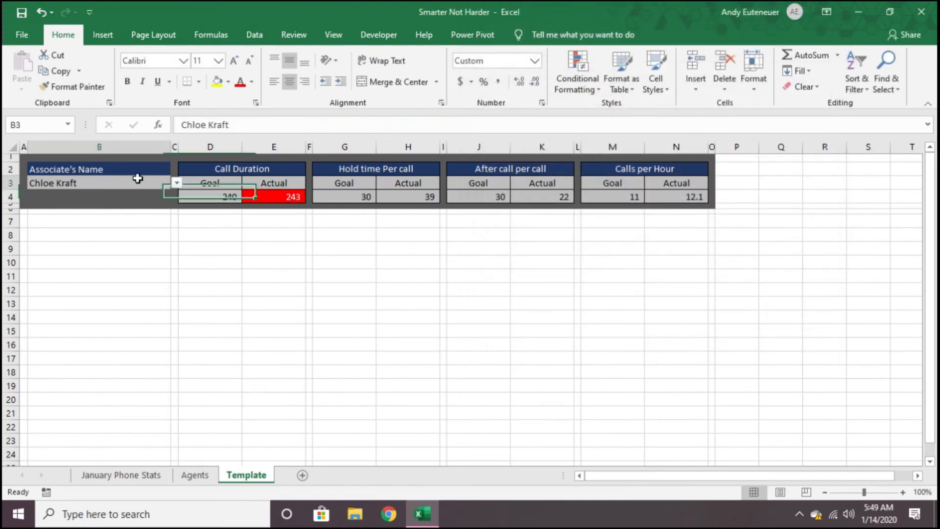
left_click(176, 183)
left_click(128, 204)
left_click(176, 183)
left_click(124, 195)
left_click(178, 185)
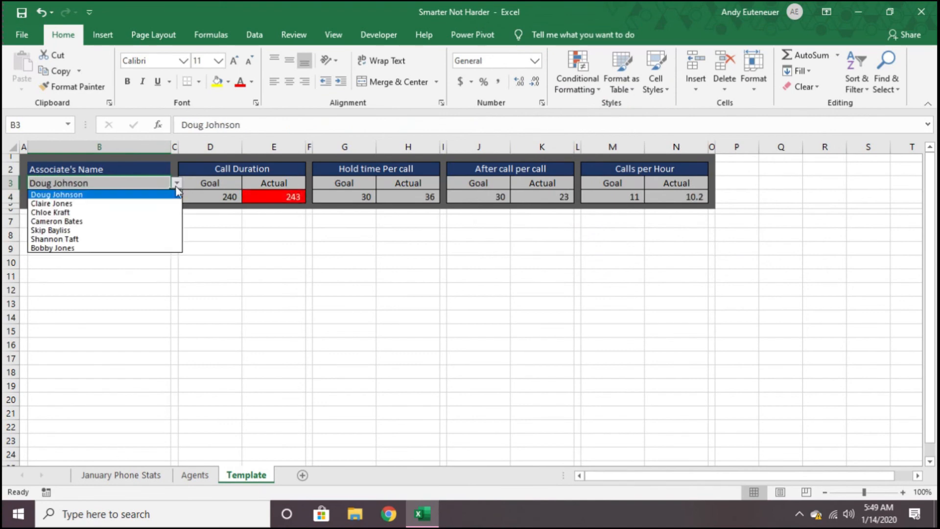
left_click(96, 229)
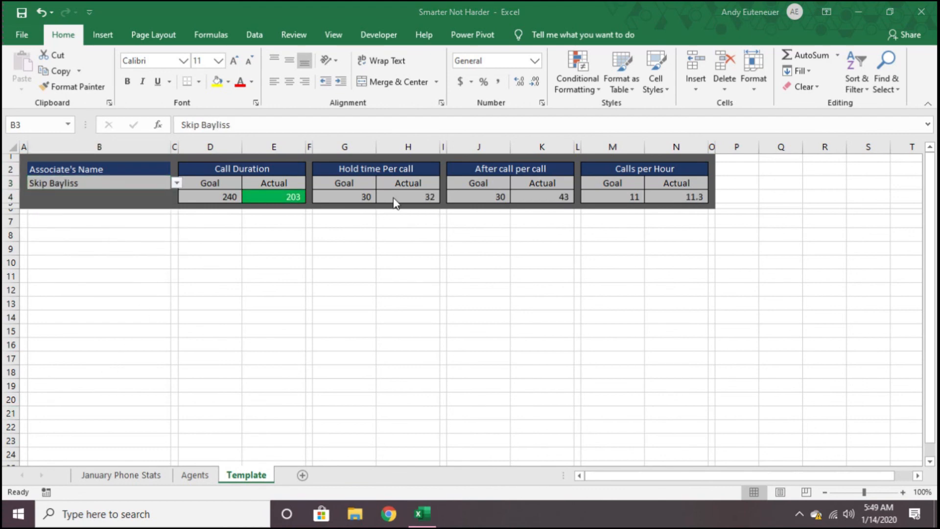
Step: Set up a conditional formatting rule for the Hold time Per call Actual cell H4 with a comparison value of 30
left_click(411, 197)
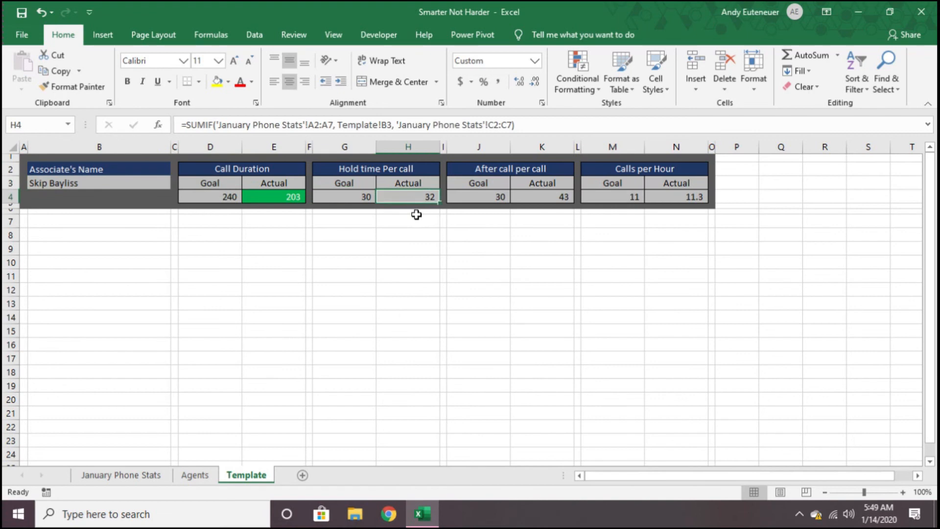
left_click(556, 65)
left_click(701, 213)
type("30")
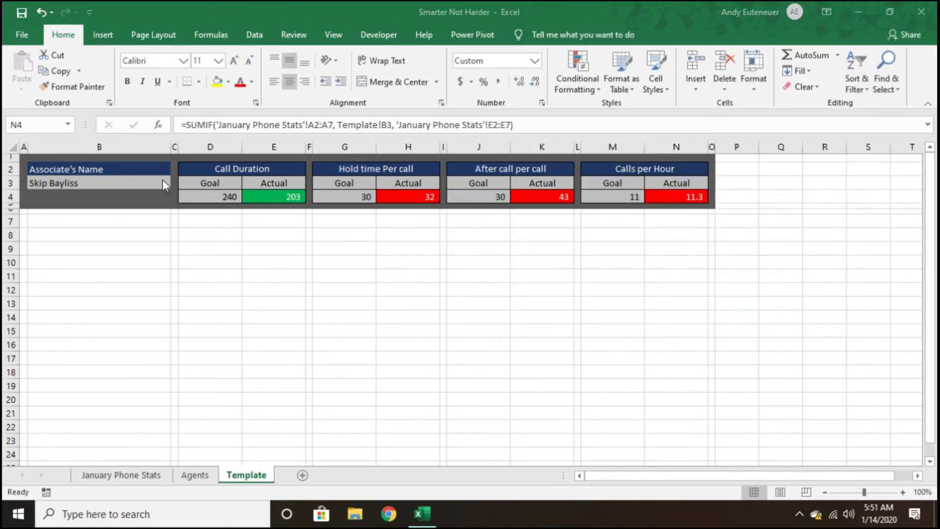
Step: Switch the associate in B3 several times to check the conditional formatting across all four Actual cells
left_click(152, 183)
left_click(176, 183)
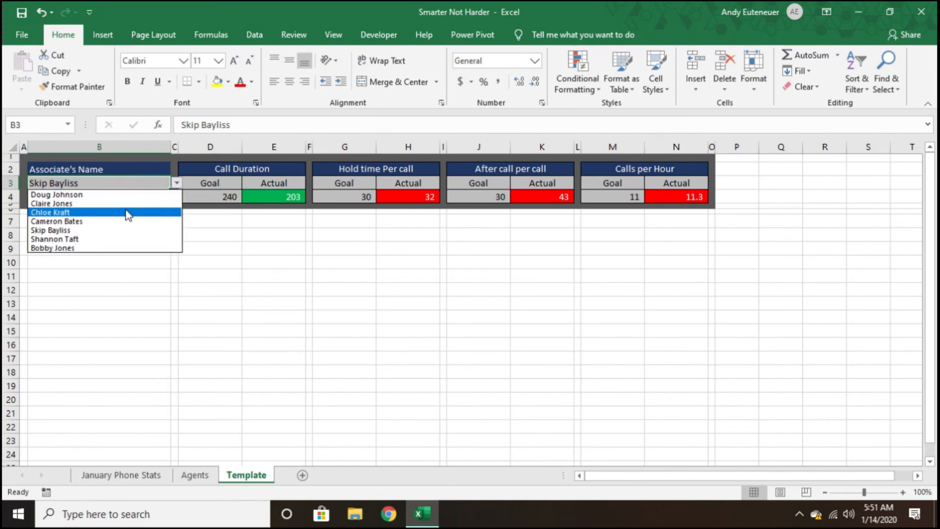
left_click(125, 211)
left_click(176, 183)
left_click(112, 196)
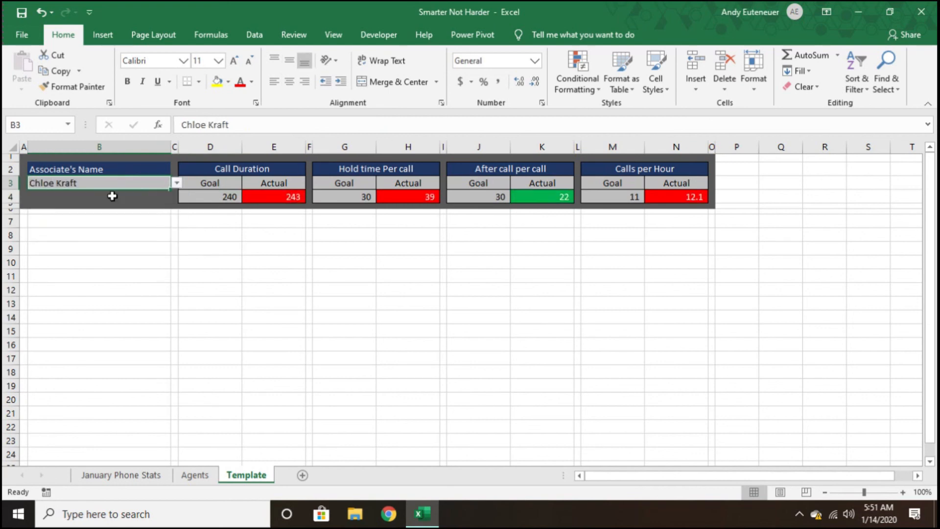
left_click(176, 182)
left_click(62, 237)
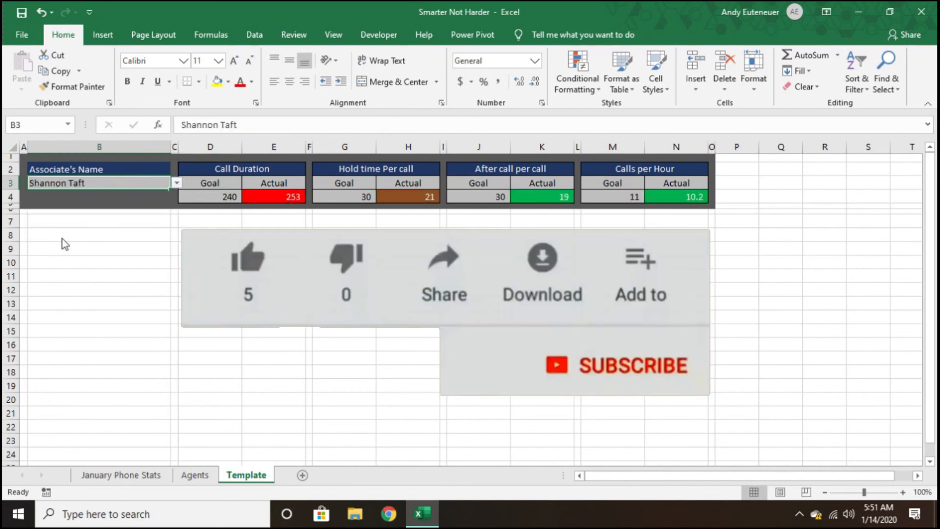